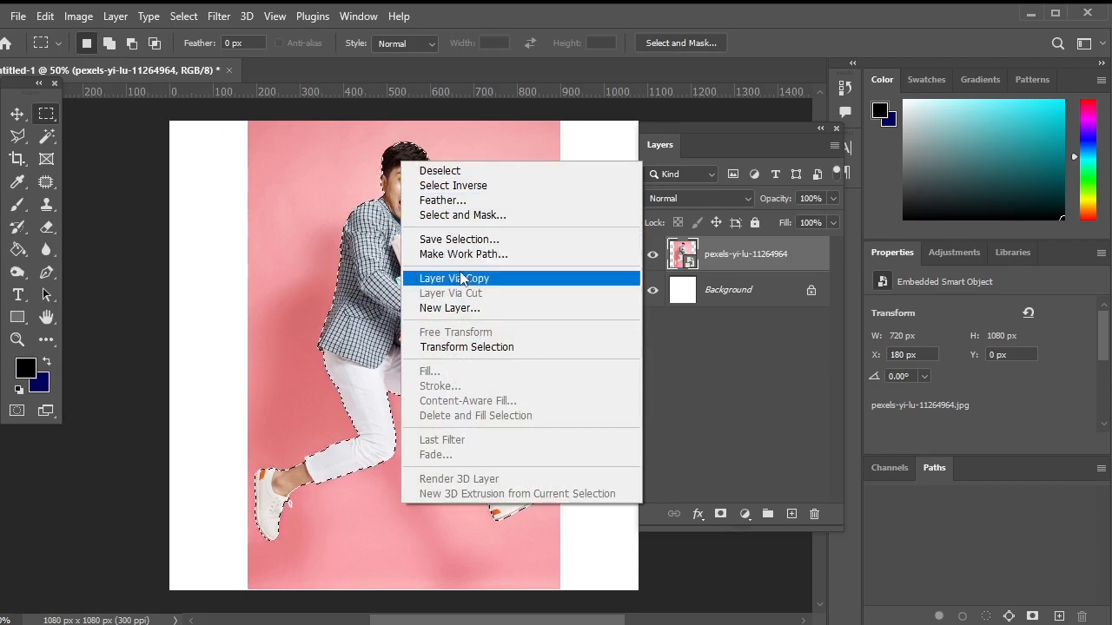
Copy the selected man onto a new layer and delete the original photo layer, checking the cutout without the white background.
left_click(438, 278)
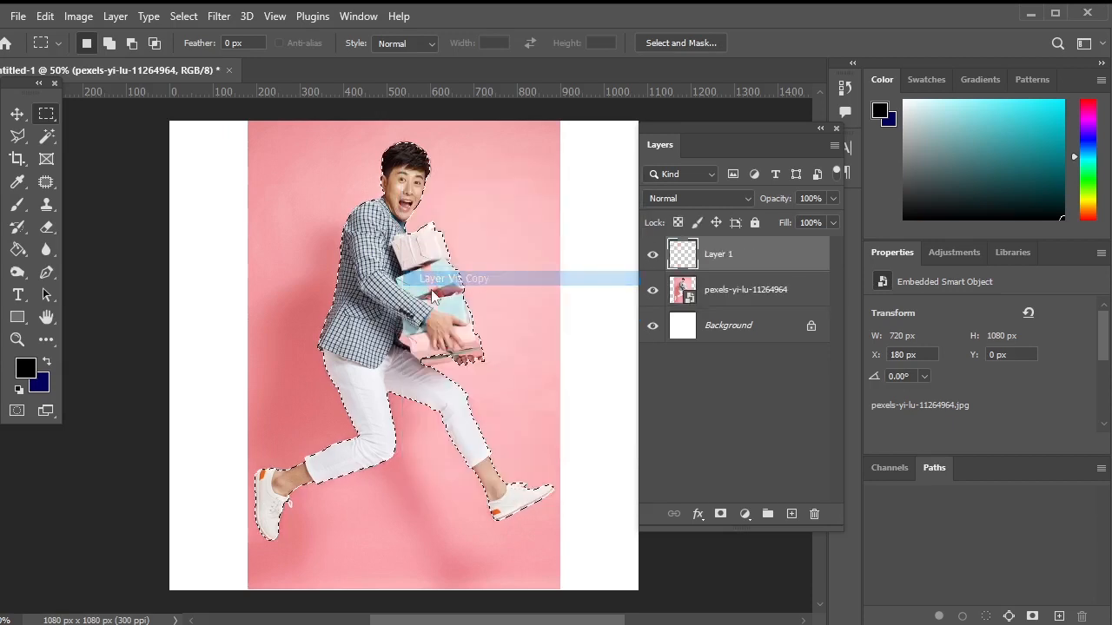
left_click(752, 292)
key("Delete")
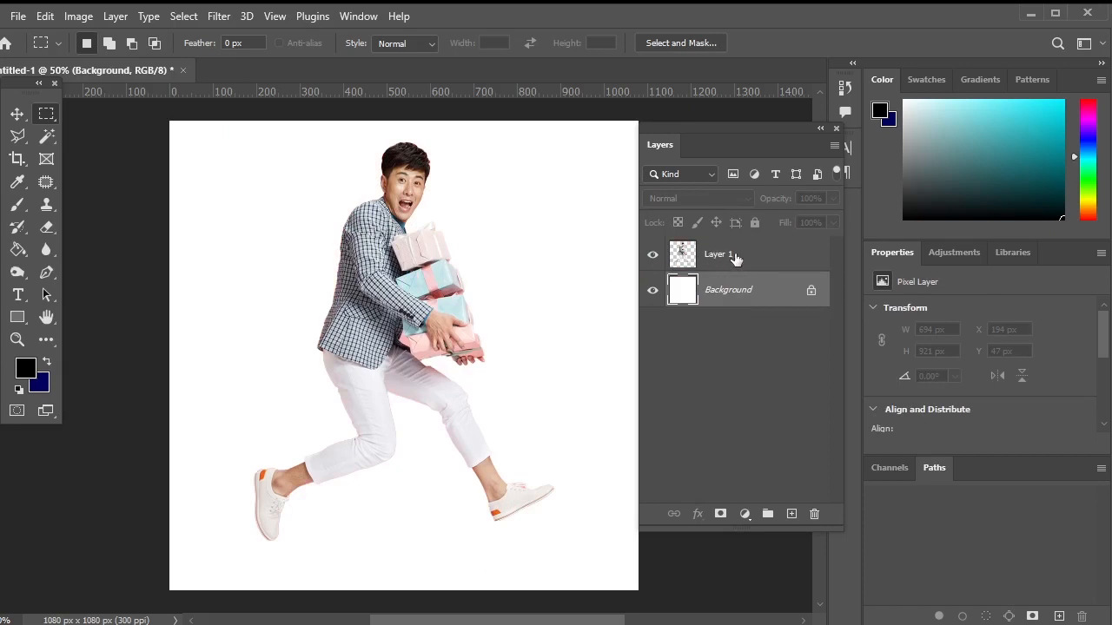
left_click(652, 291)
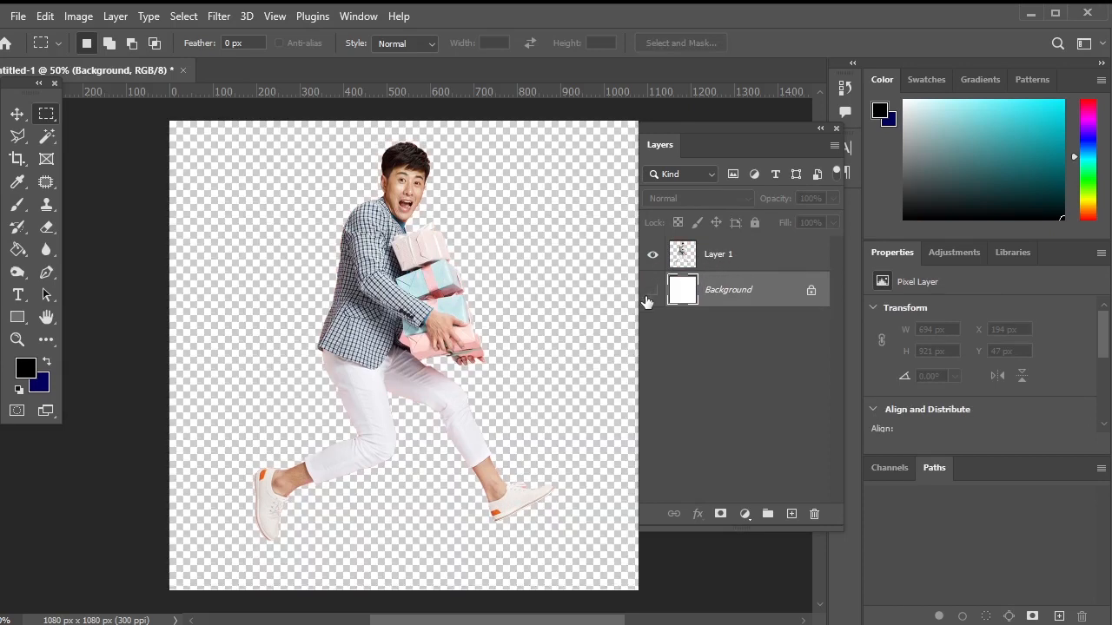
left_click(649, 300)
Select the man and his gift boxes on Layer 1 with the Object Selection tool in Rectangle mode.
left_click(730, 267)
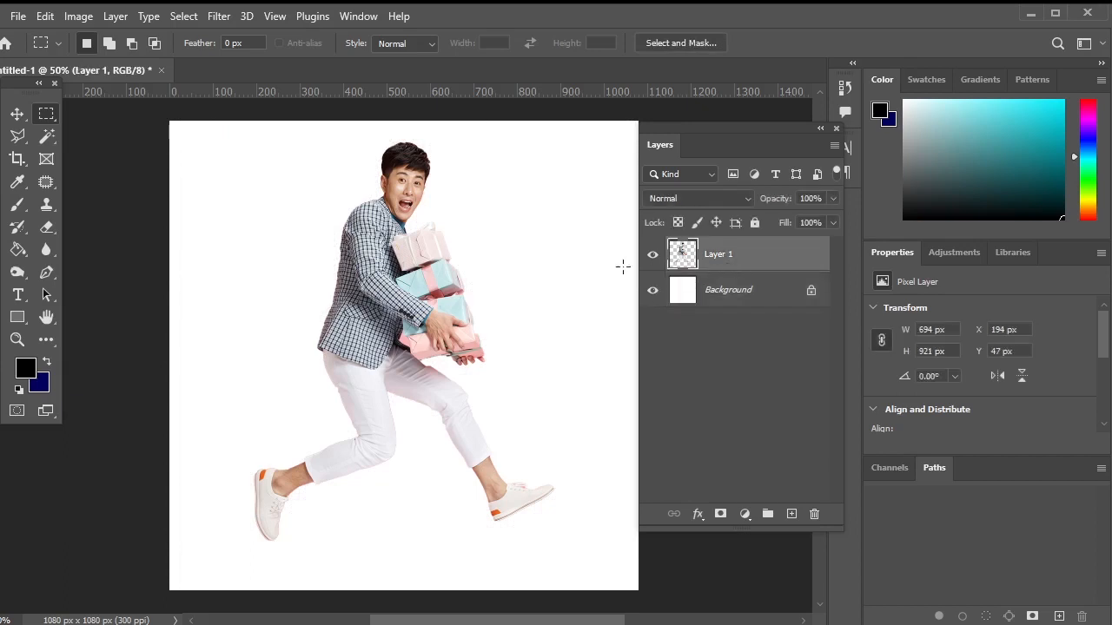
left_click(47, 138)
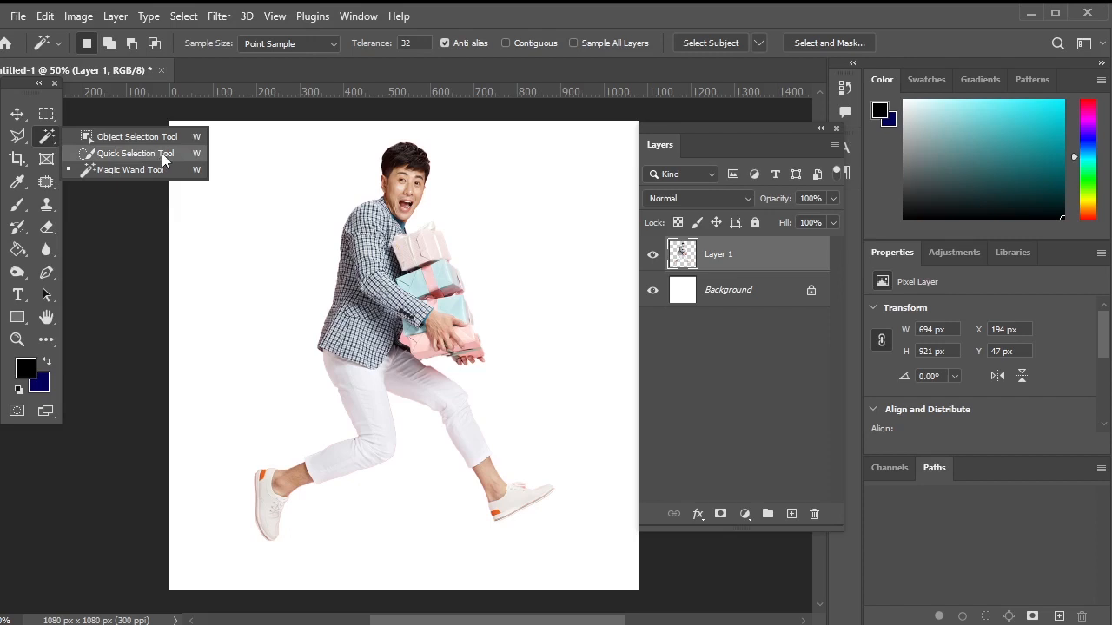
left_click(252, 149)
key("shift+w")
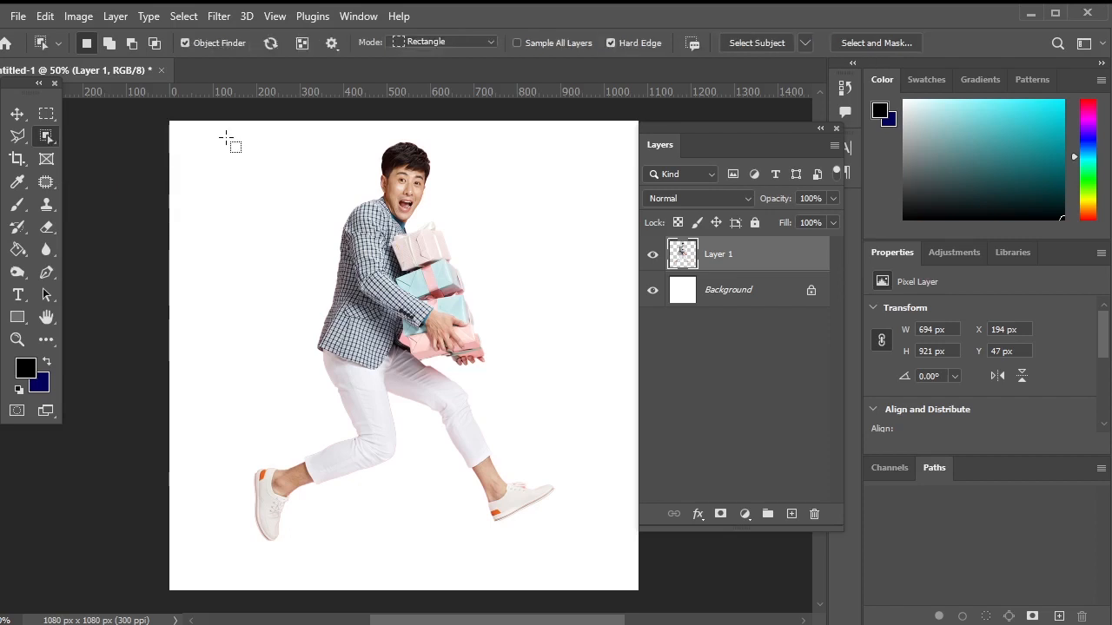
left_click_drag(226, 135, 554, 548)
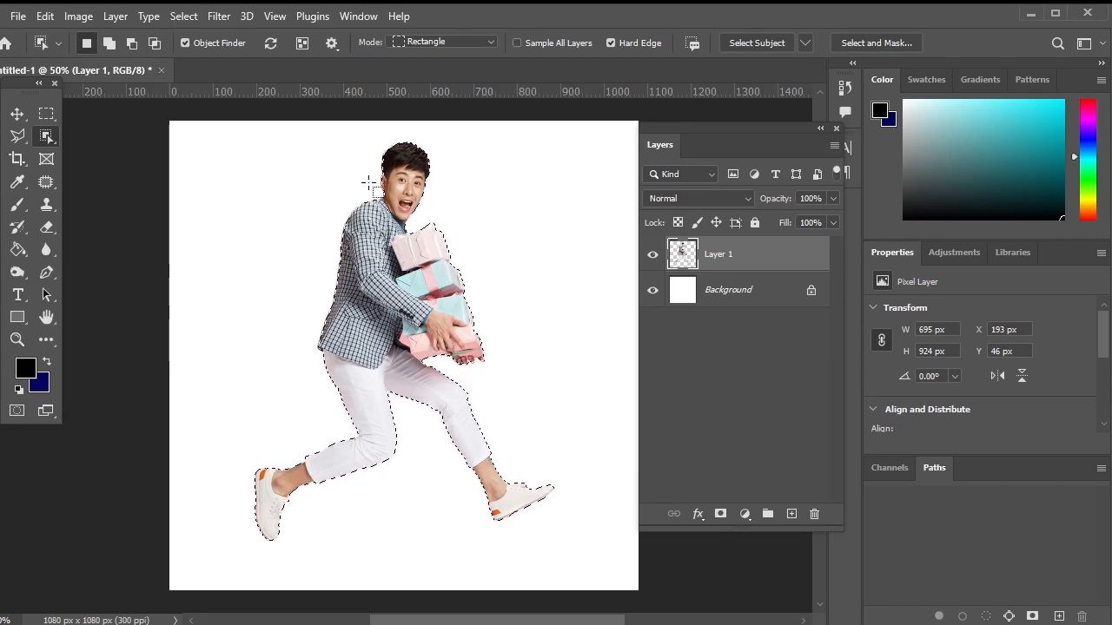
Expand the selection around the man by 10 pixels.
key("m")
left_click(185, 15)
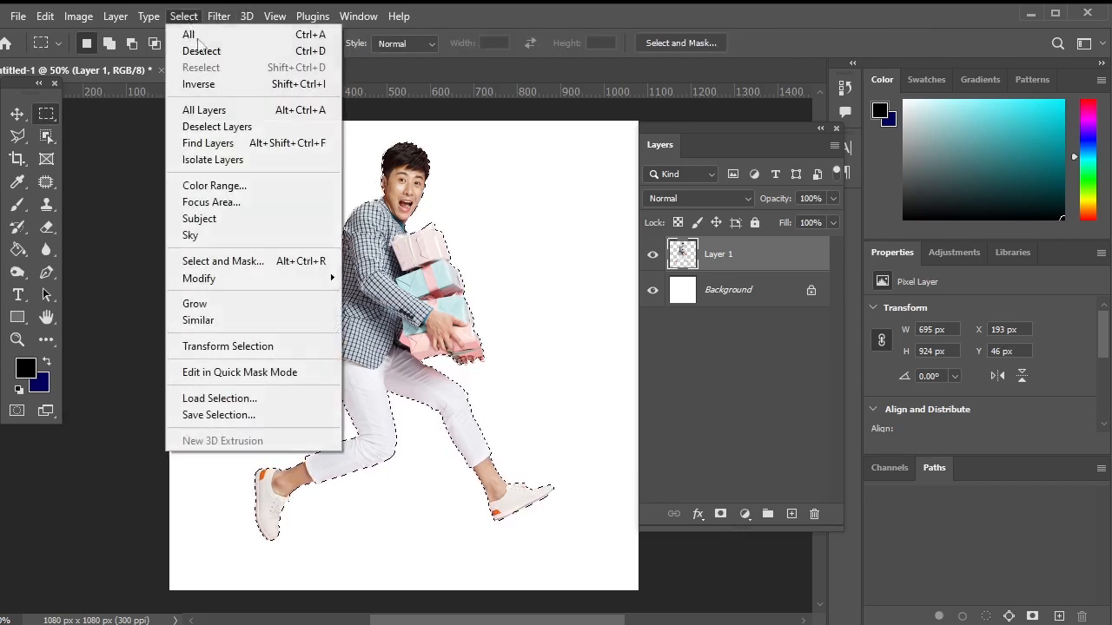
mouse_move(236, 280)
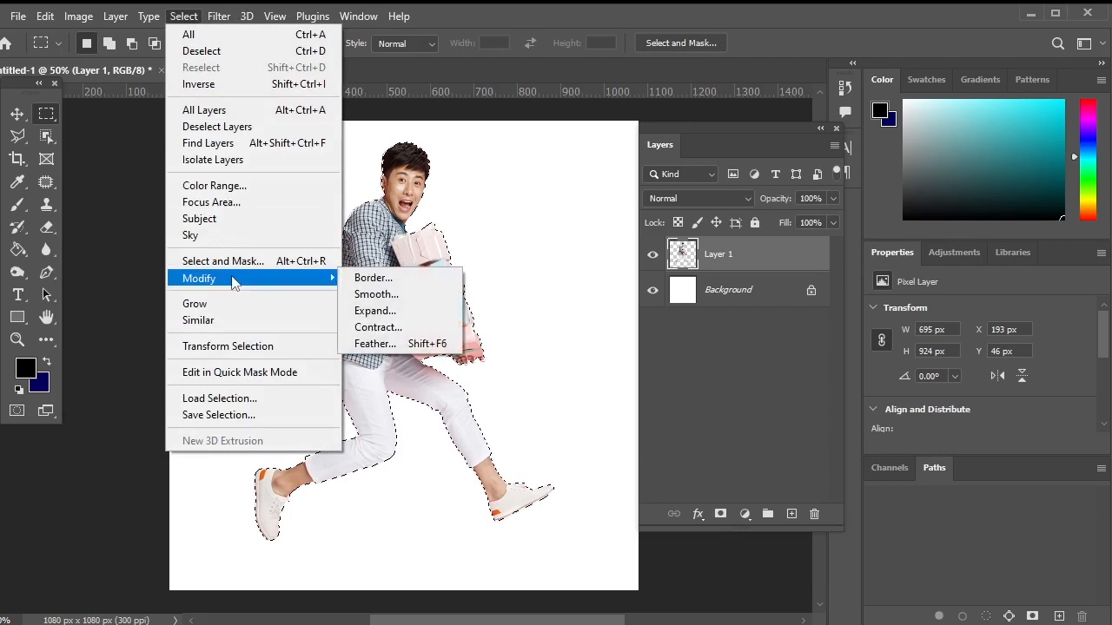
left_click(411, 311)
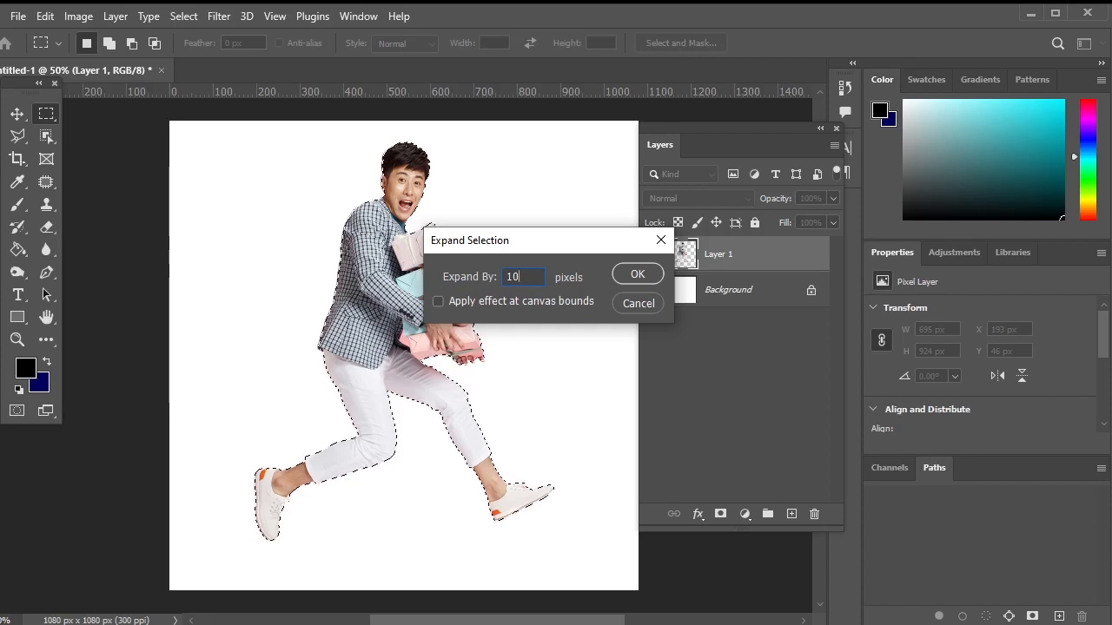
left_click(636, 275)
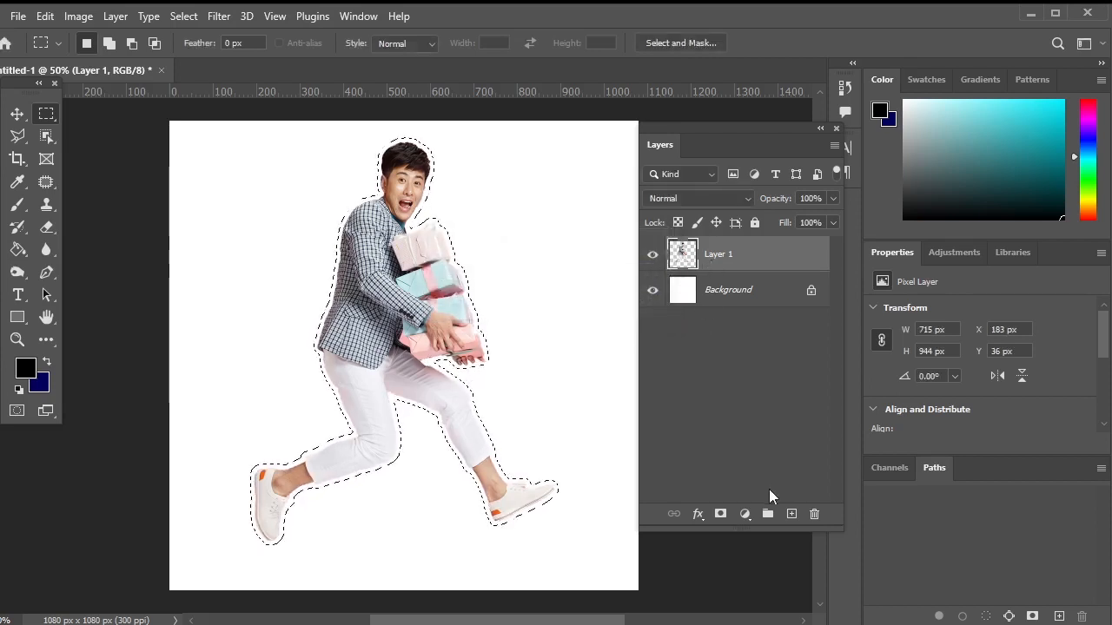
Fill the expanded selection with black on a new layer and place that layer beneath the man's cutout.
left_click(791, 515)
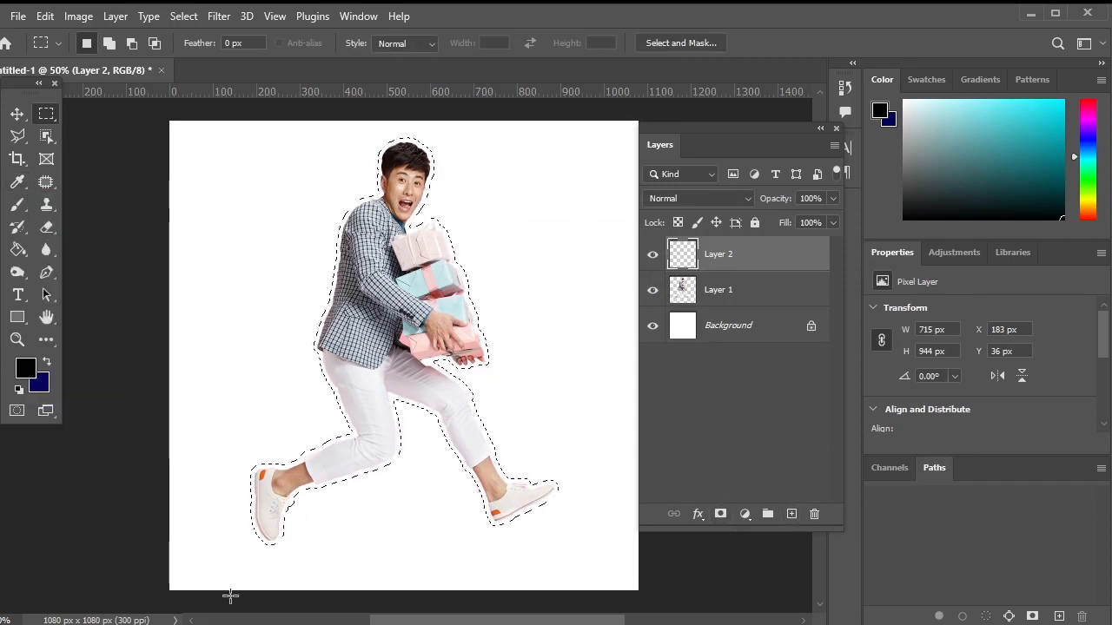
key("alt")
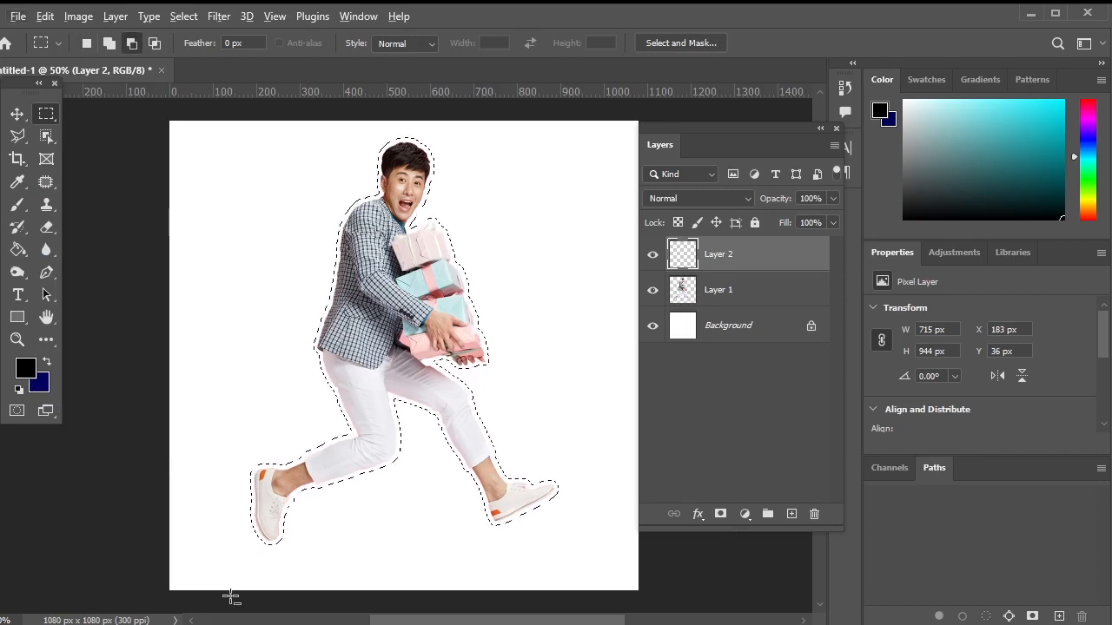
key("alt+BackSpace")
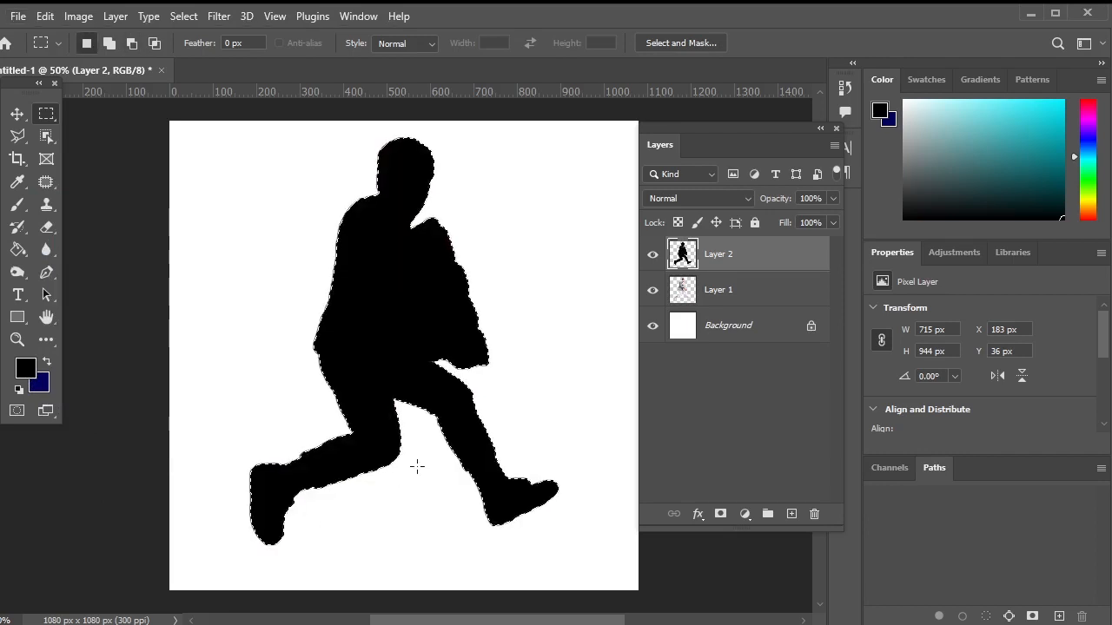
left_click_drag(717, 261, 720, 323)
key("w")
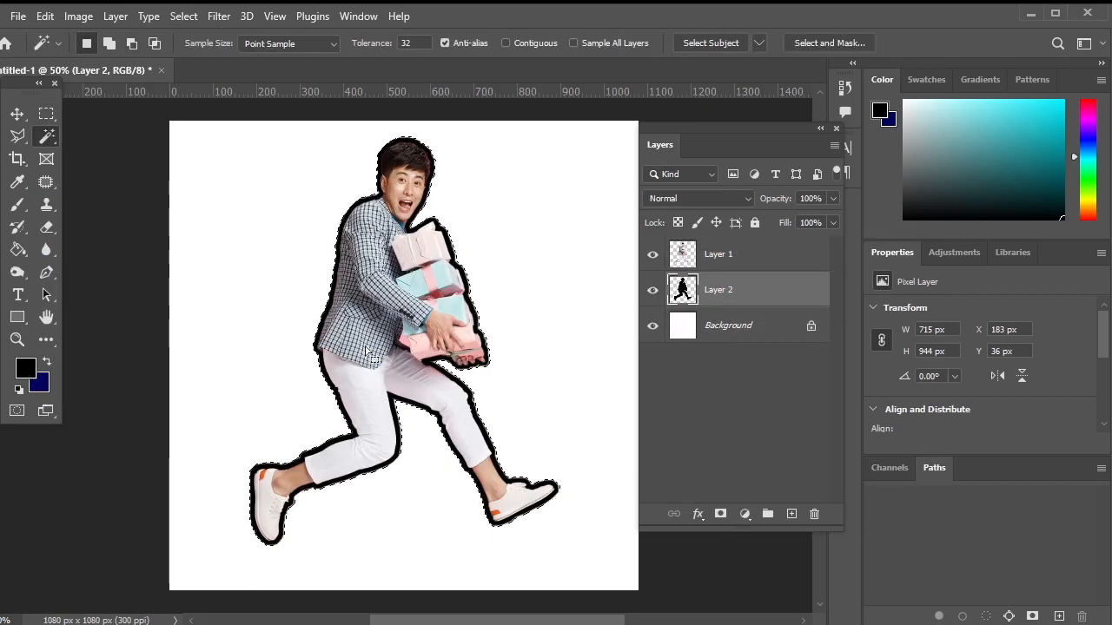
Expand the selection beyond the black outline by another 10 pixels.
left_click(176, 19)
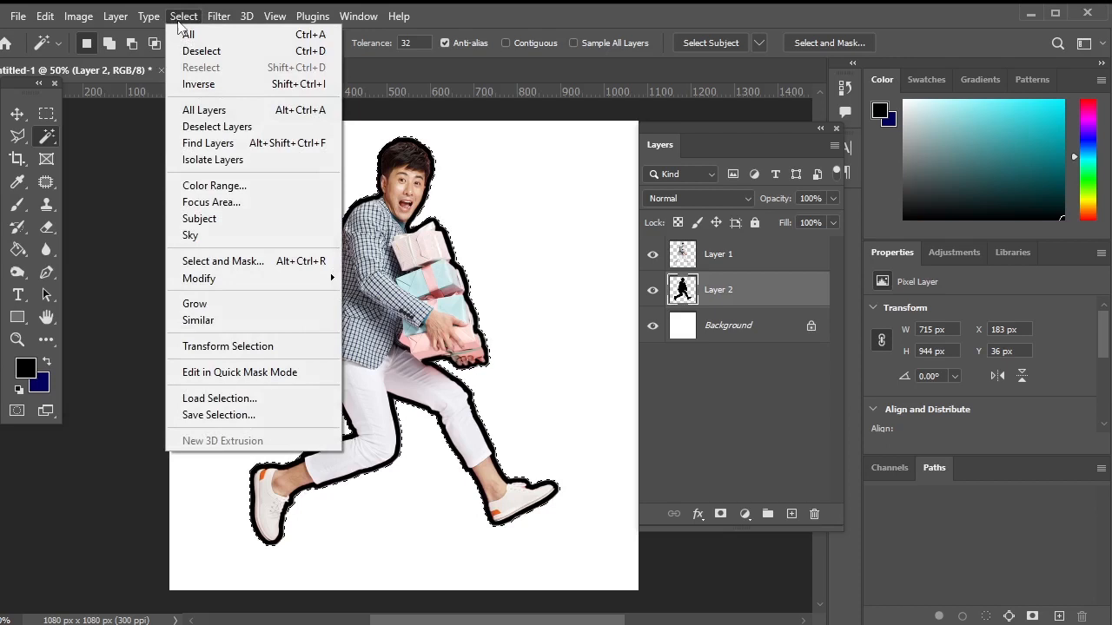
mouse_move(265, 278)
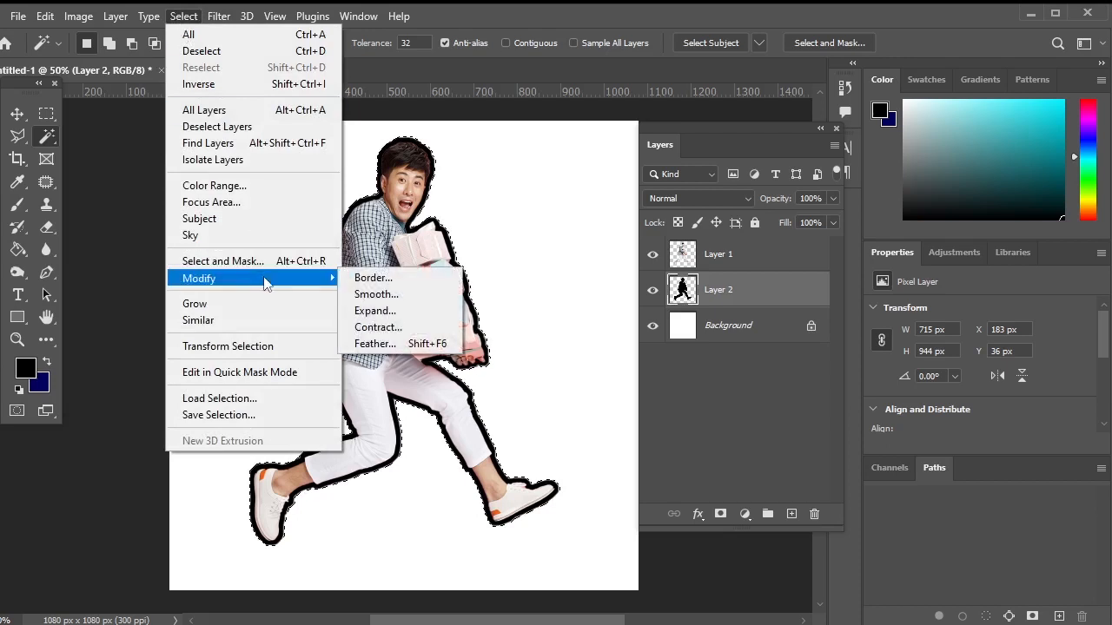
left_click(377, 310)
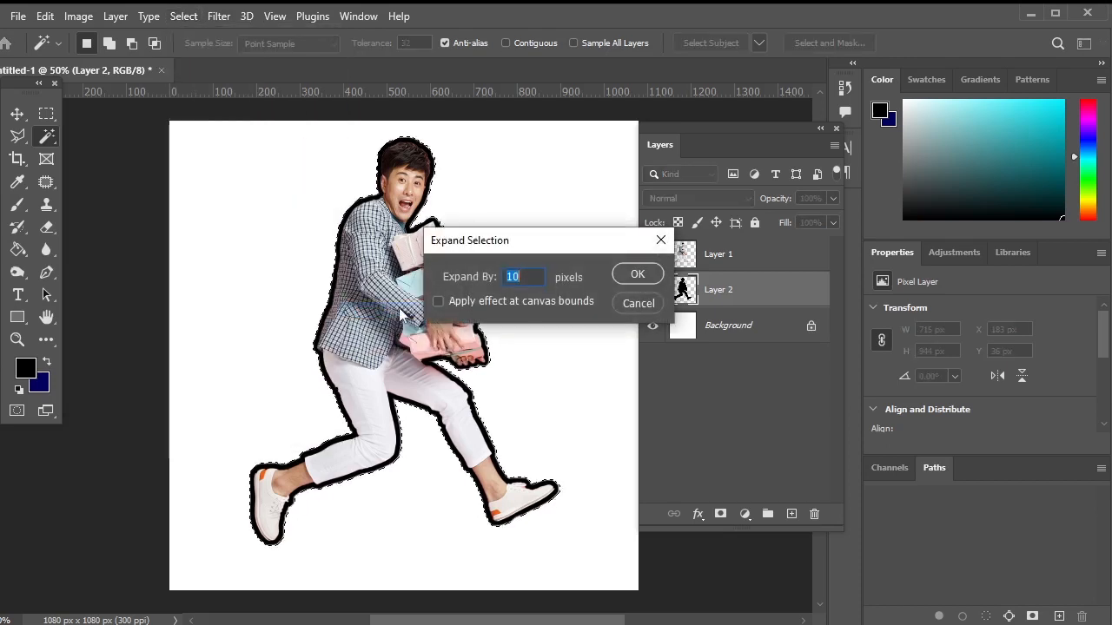
left_click(654, 274)
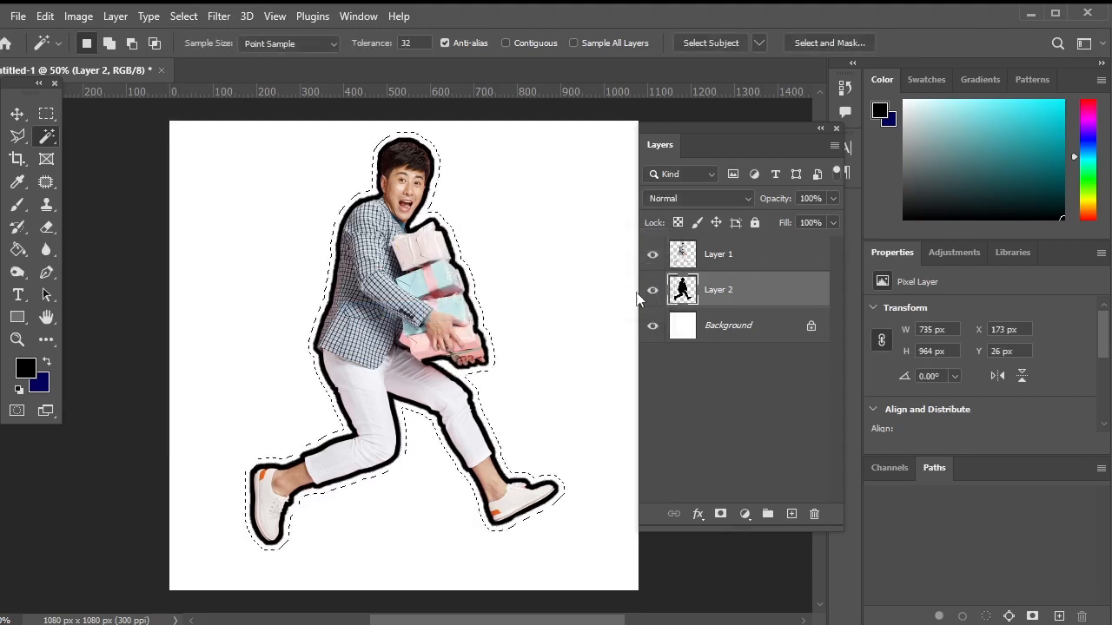
Fill the selection on a new layer with light blue sampled from a gift box, and place it beneath the black silhouette layer.
left_click(17, 182)
left_click(442, 271)
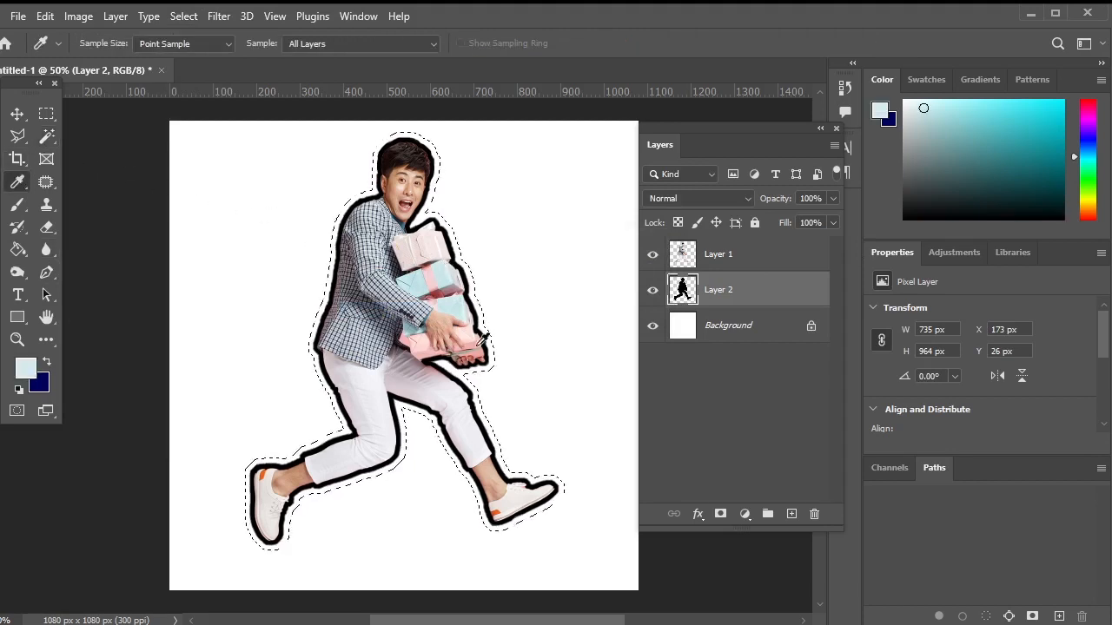
left_click(790, 514)
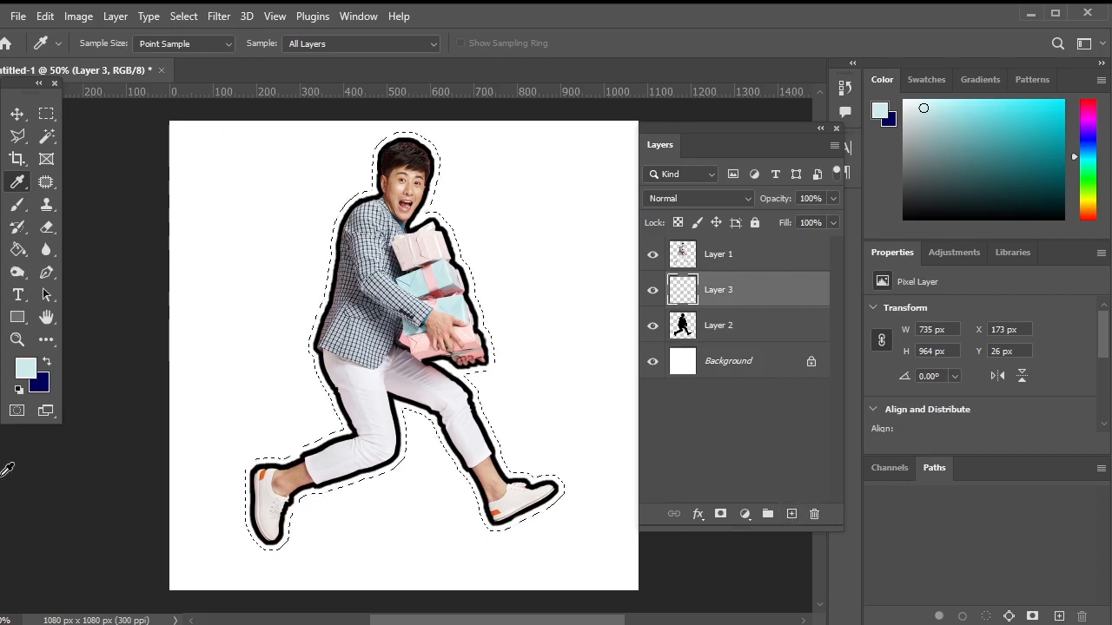
key("alt+BackSpace")
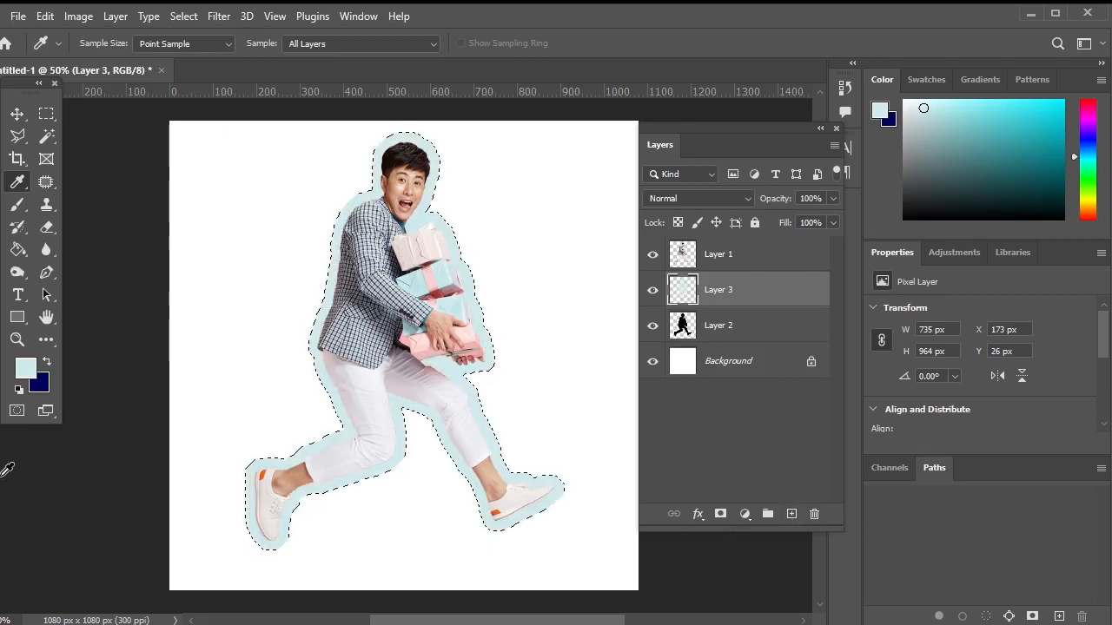
left_click_drag(721, 293, 737, 350)
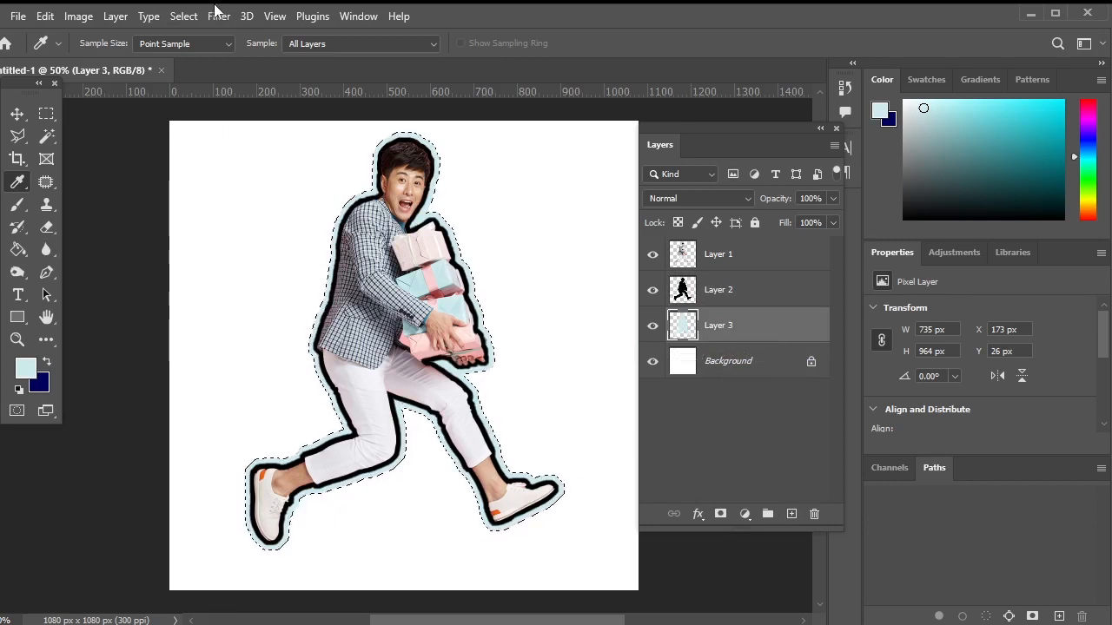
Expand the selection beyond the light blue outline by 10 pixels.
left_click(185, 16)
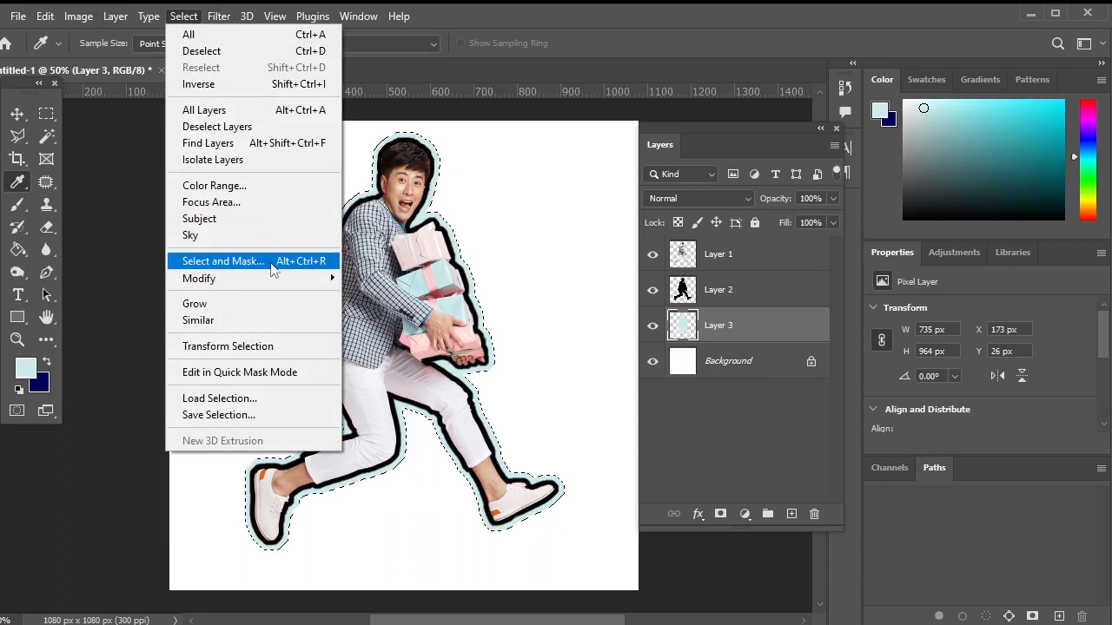
mouse_move(276, 282)
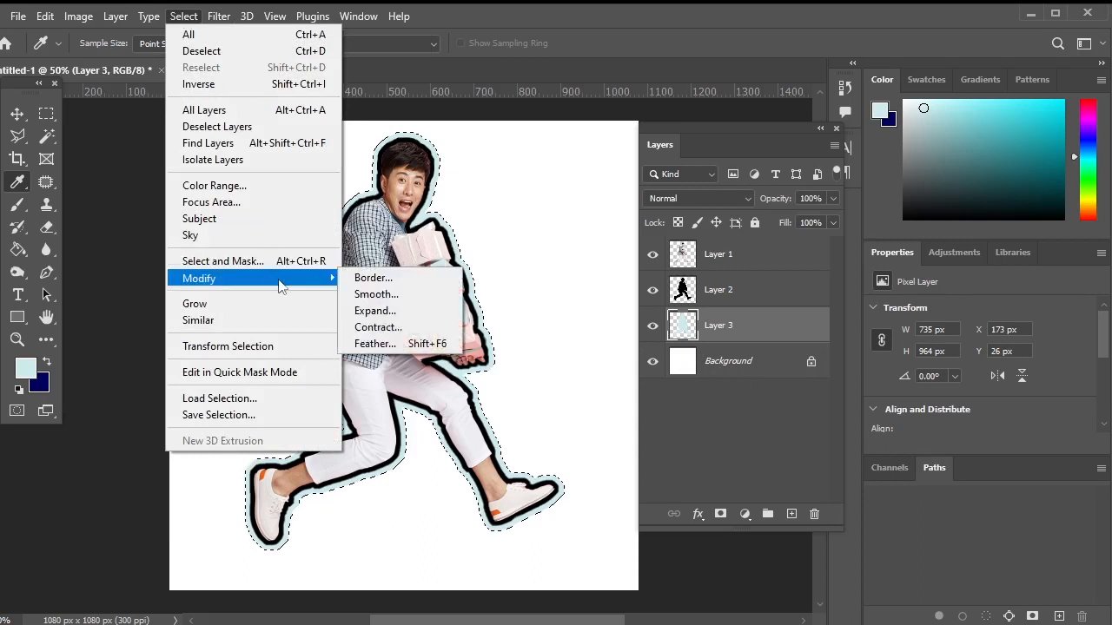
left_click(382, 311)
left_click(641, 275)
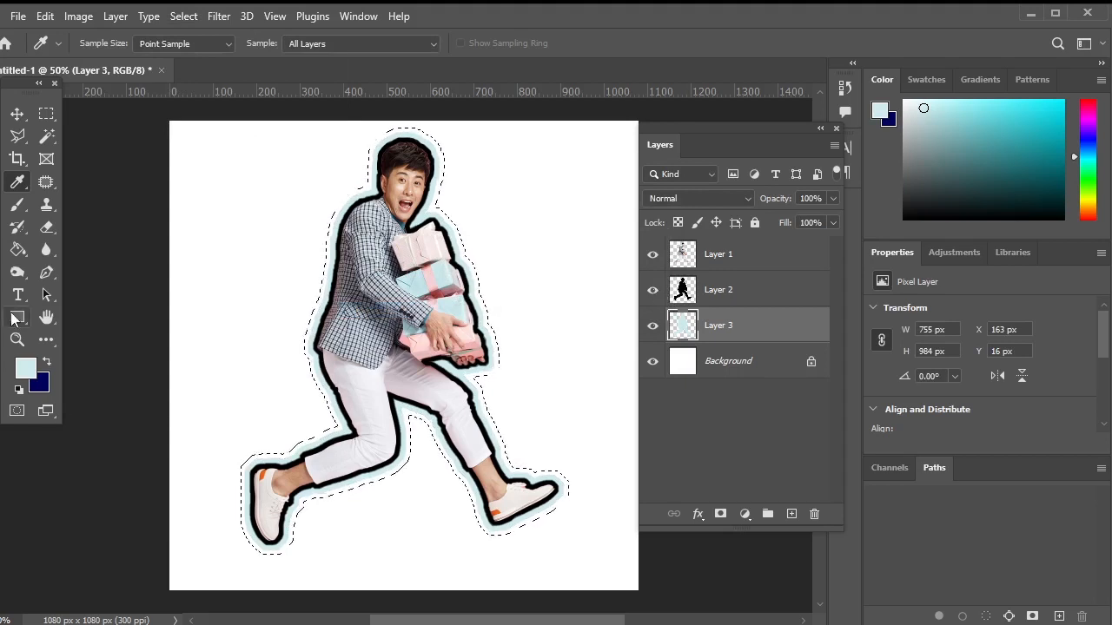
Fill the selection with the default black on a new layer and place that layer beneath the light blue one.
left_click(19, 390)
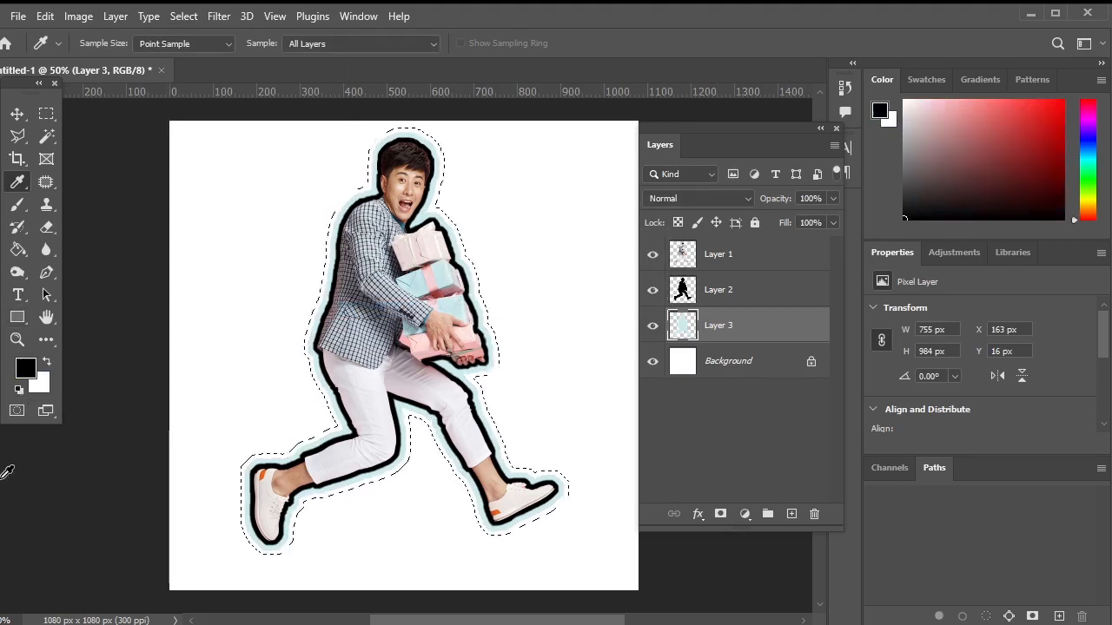
left_click(790, 513)
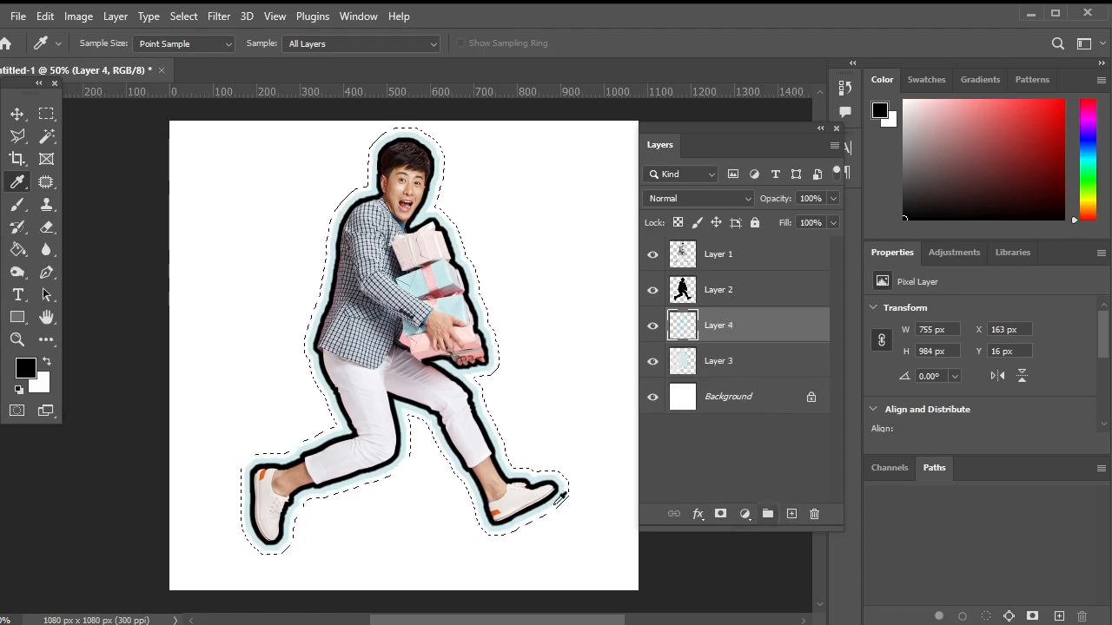
key("alt+BackSpace")
key("ctrl+d")
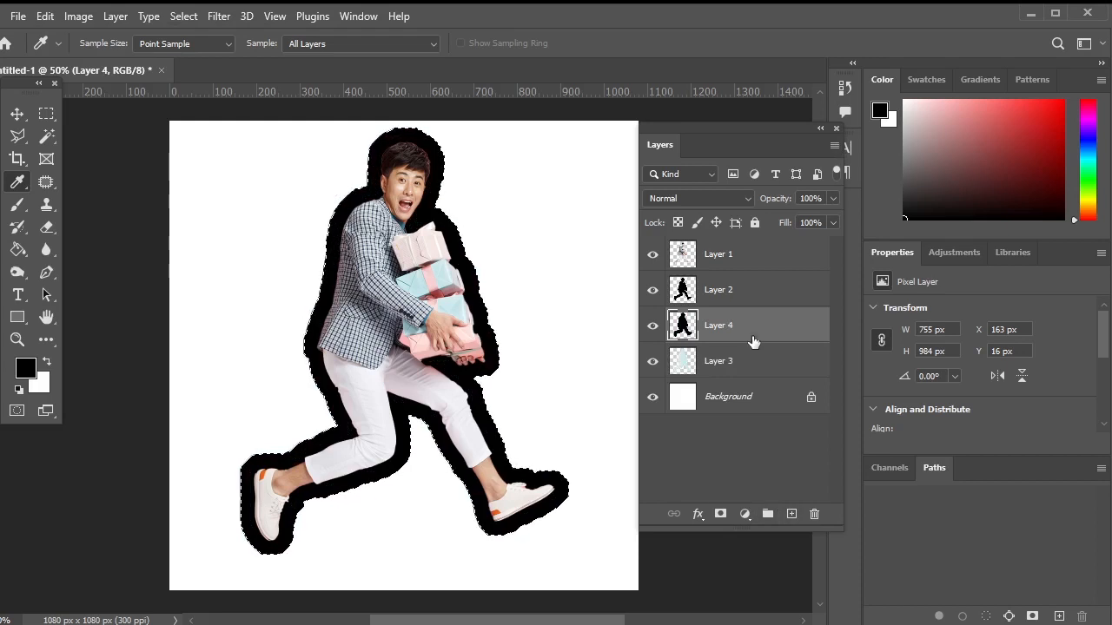
left_click_drag(756, 339, 748, 378)
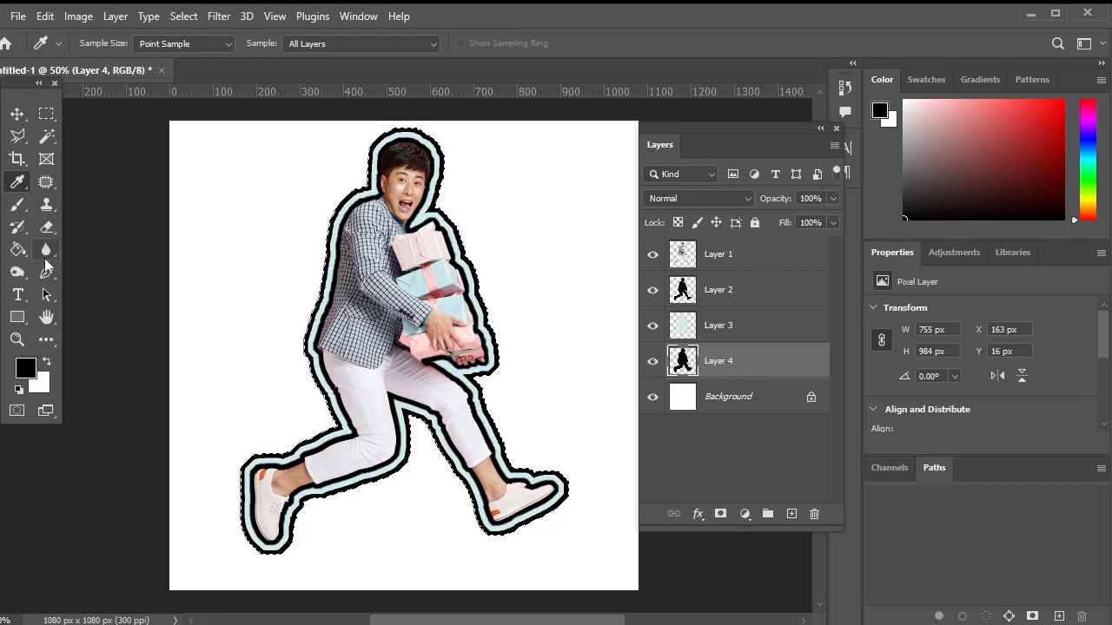
Refill the lowest silhouette layer with pink sampled from the bottom gift box.
left_click(473, 341)
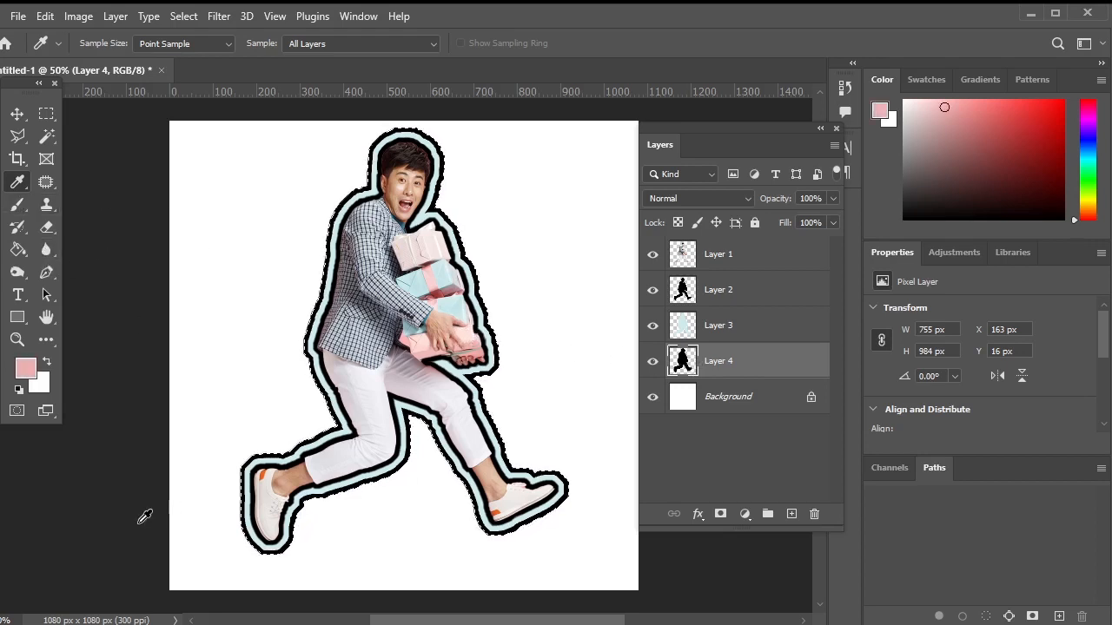
key("alt+BackSpace")
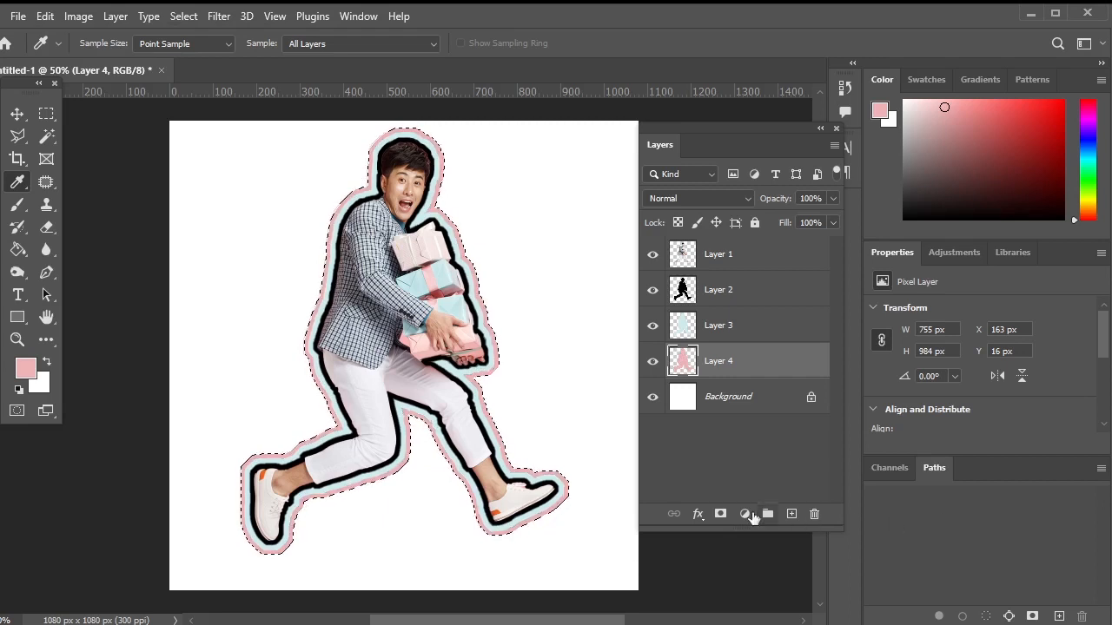
Expand the selection beyond the pink outline by 10 pixels.
left_click(184, 16)
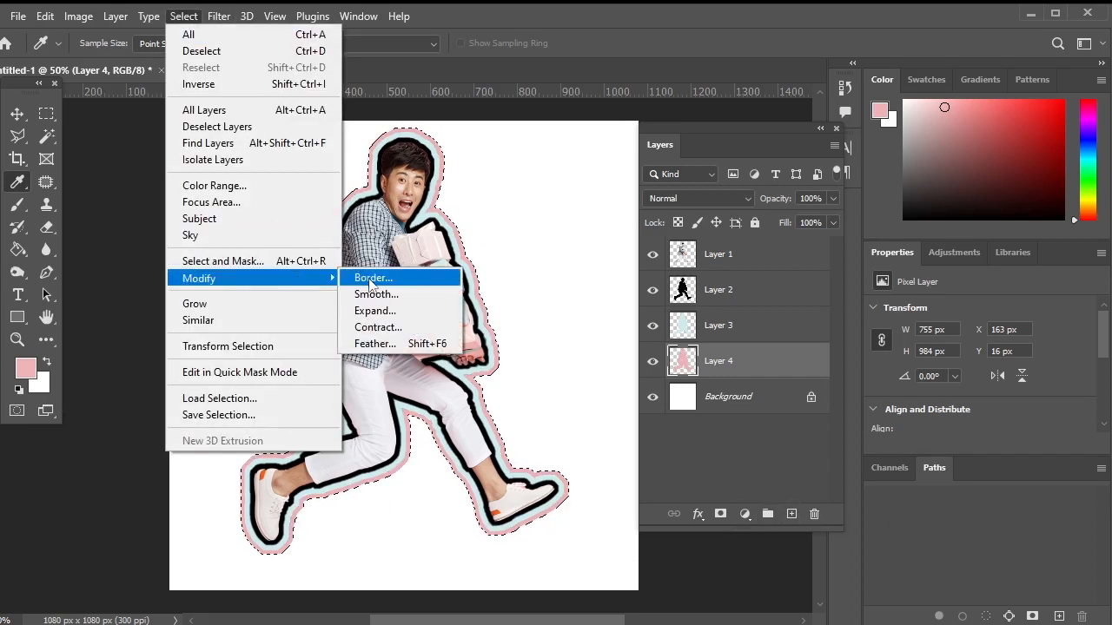
left_click(387, 312)
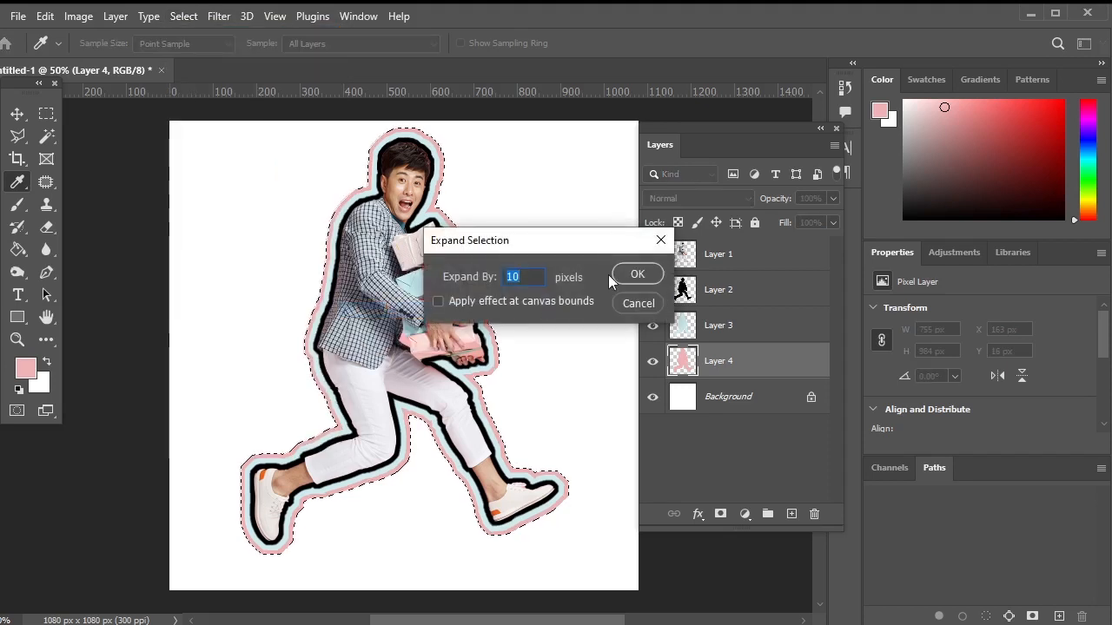
left_click(635, 271)
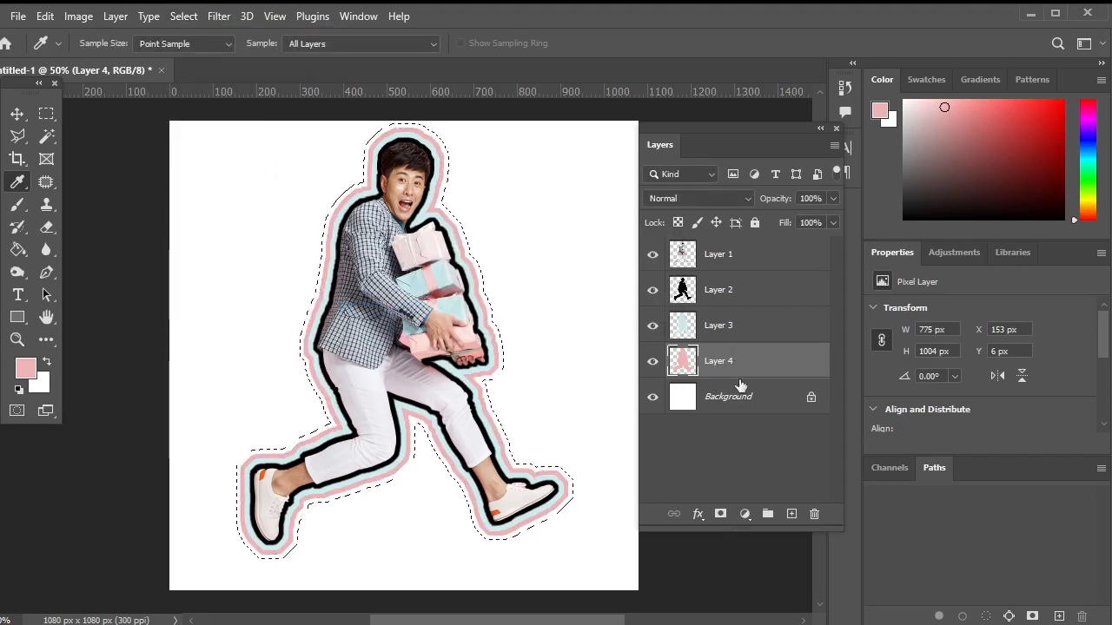
Fill the expanded selection with the default black on a new layer and place that layer beneath the pink one.
left_click(21, 390)
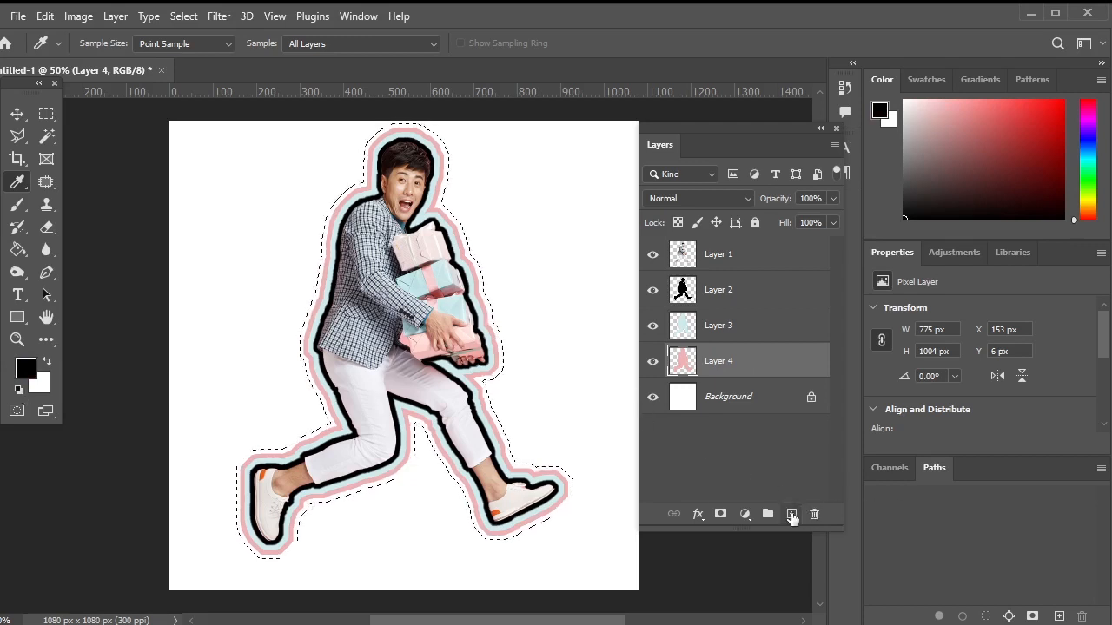
left_click(791, 514)
key("alt+BackSpace")
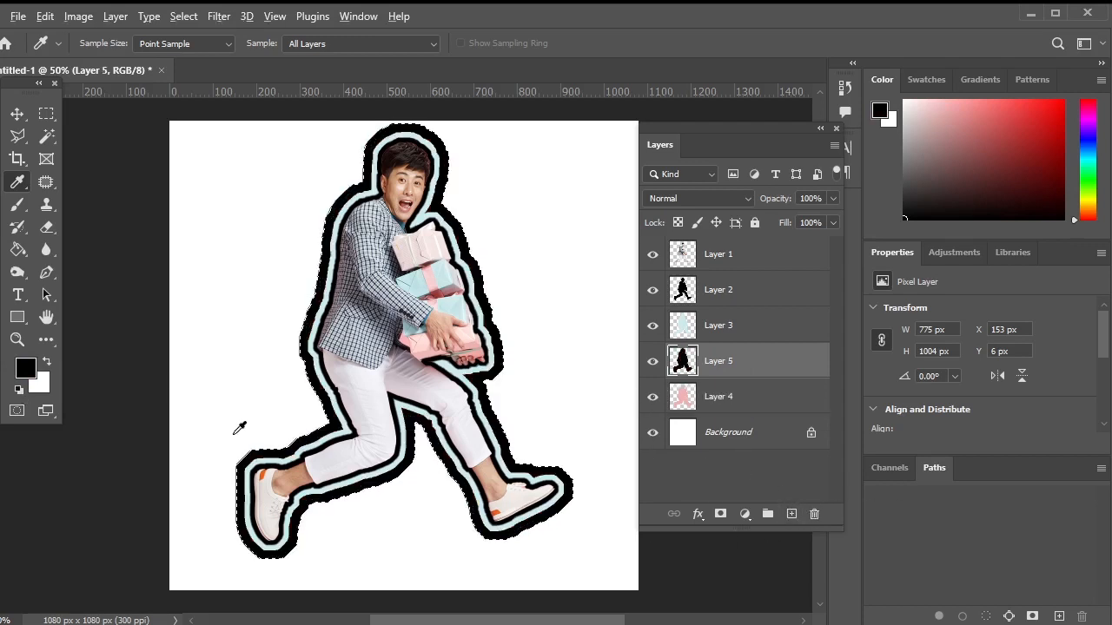
left_click_drag(742, 371, 740, 422)
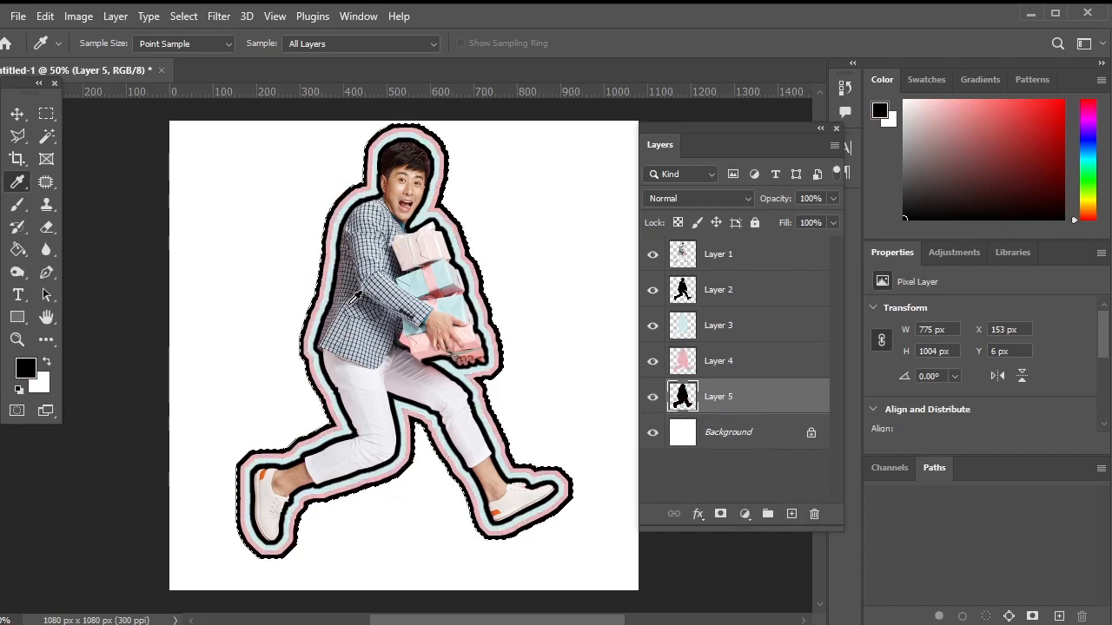
Group the man with all his outline layers and centre the group on the canvas.
left_click(793, 265, "shift")
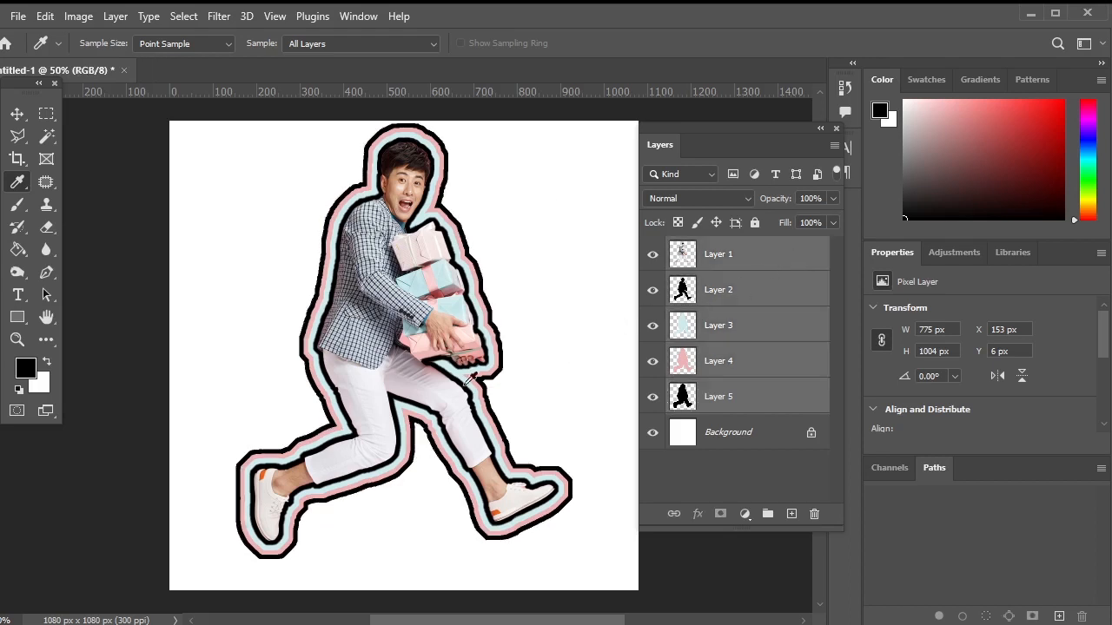
left_click(771, 513)
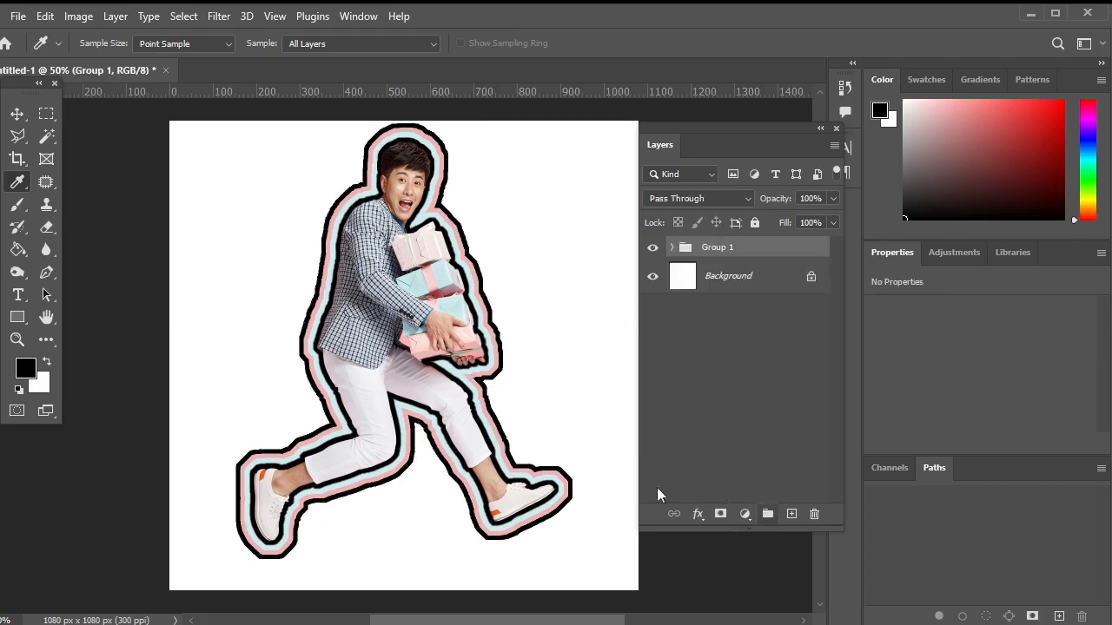
left_click(16, 114)
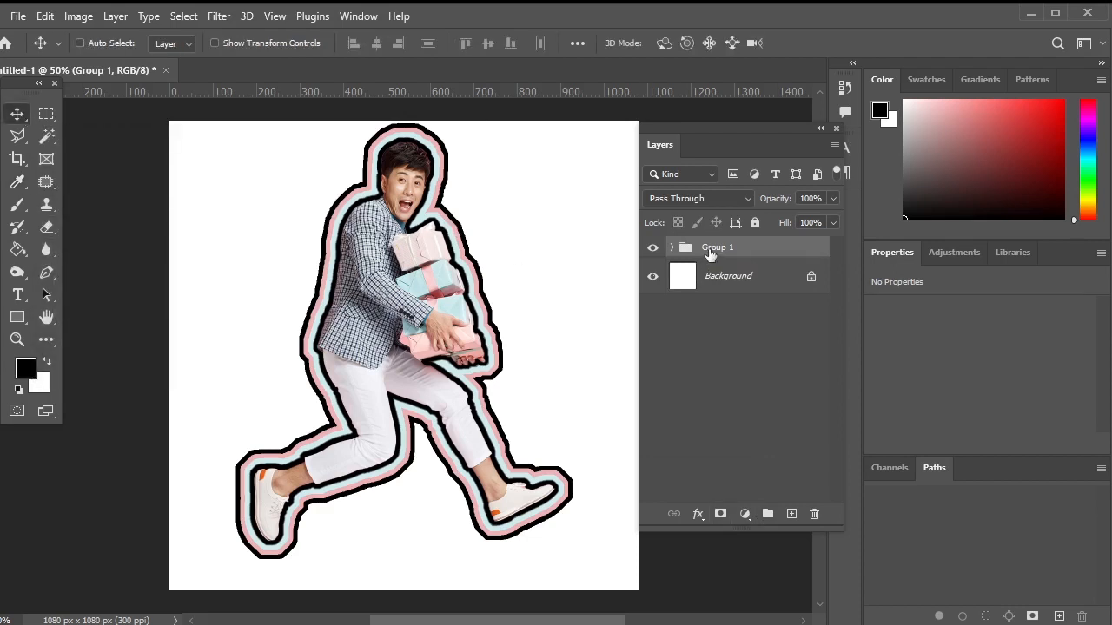
key("ctrl+a")
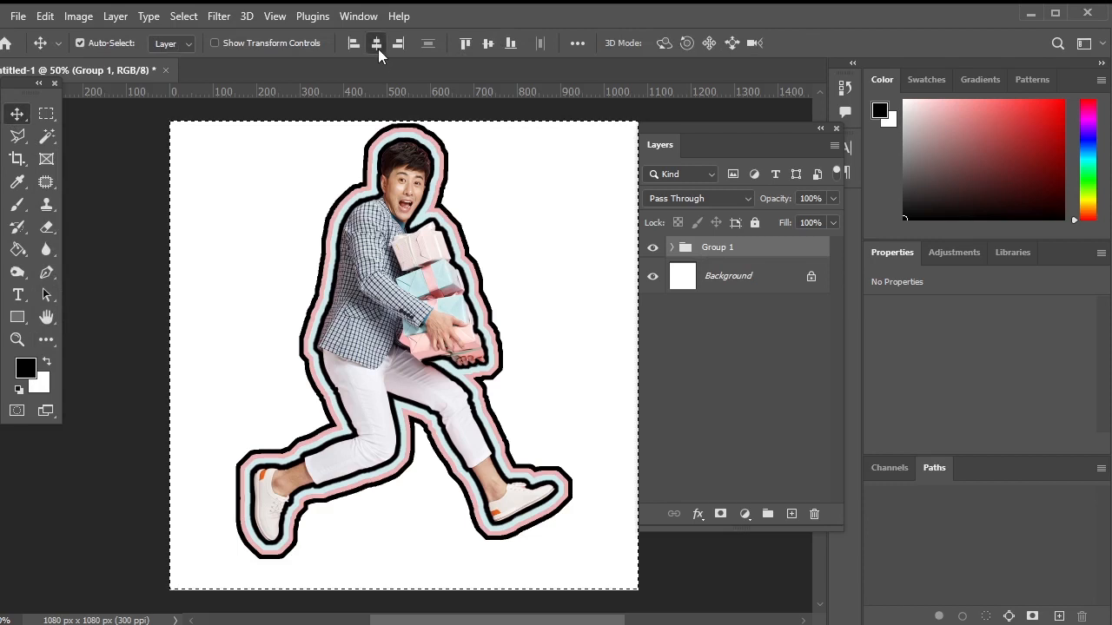
left_click(487, 44)
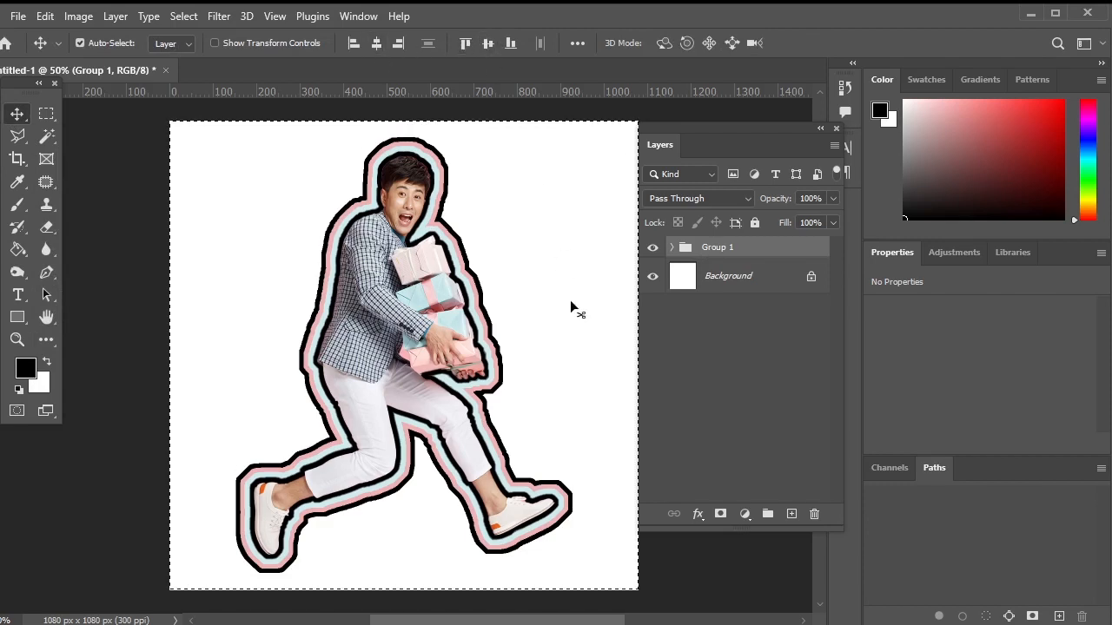
key("ctrl+d")
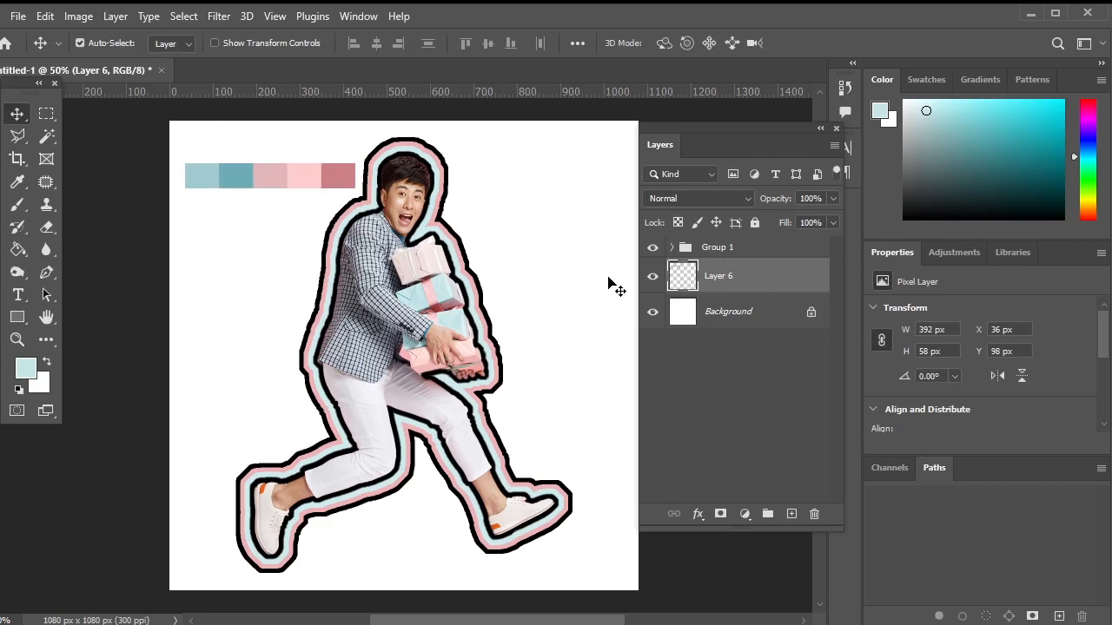
Fill the background with the darker teal sampled from the colour palette strip and hide the palette layer.
left_click(735, 318)
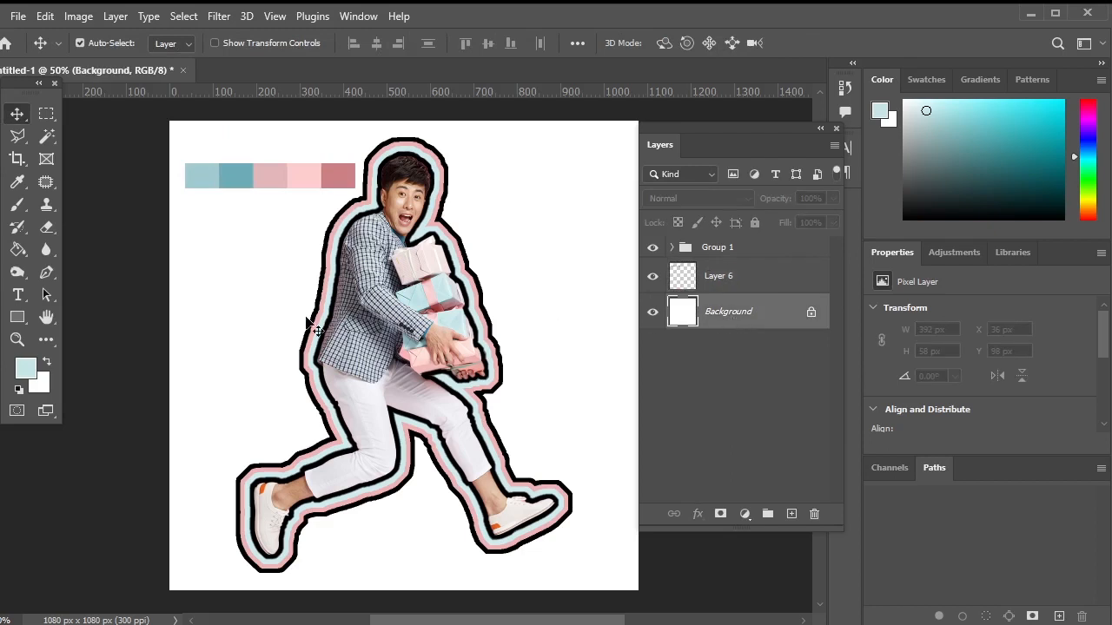
left_click(19, 183)
left_click(241, 168)
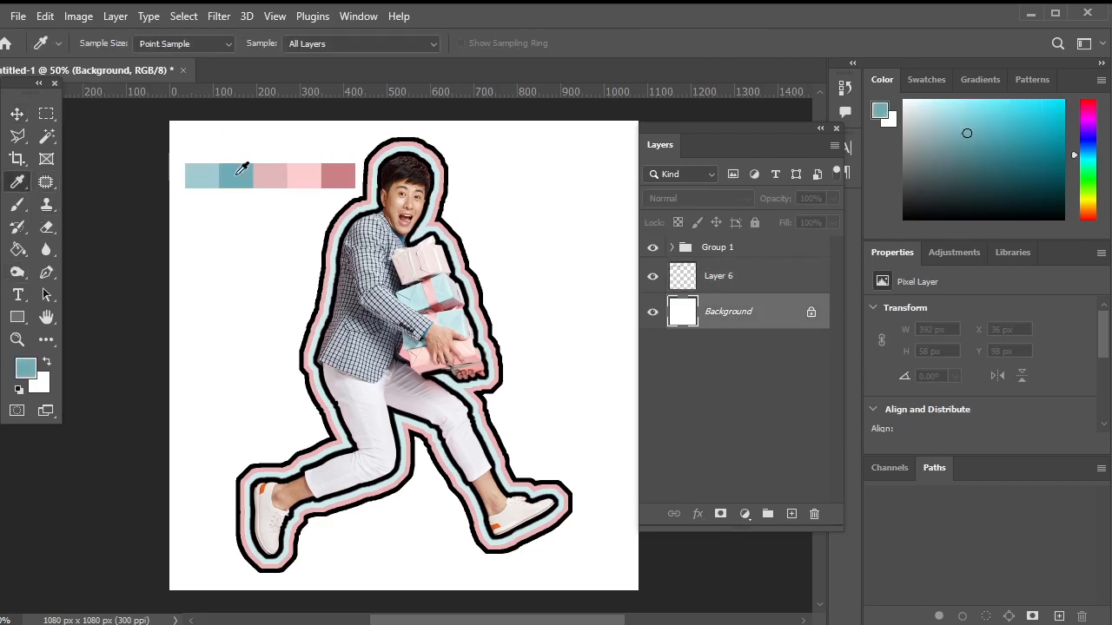
left_click(651, 277)
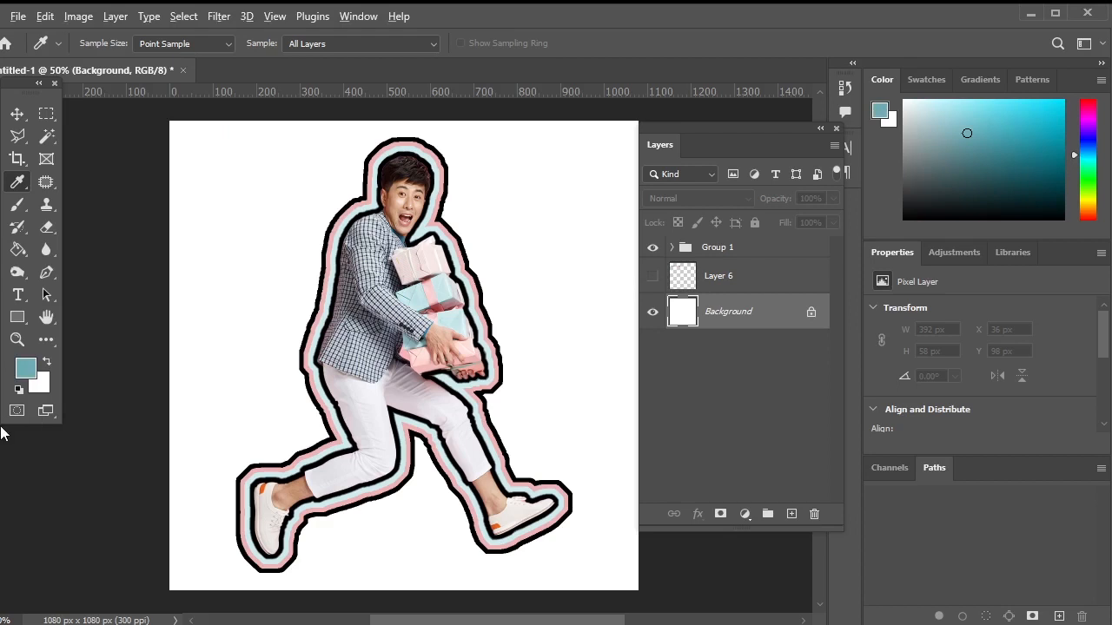
key("alt+BackSpace")
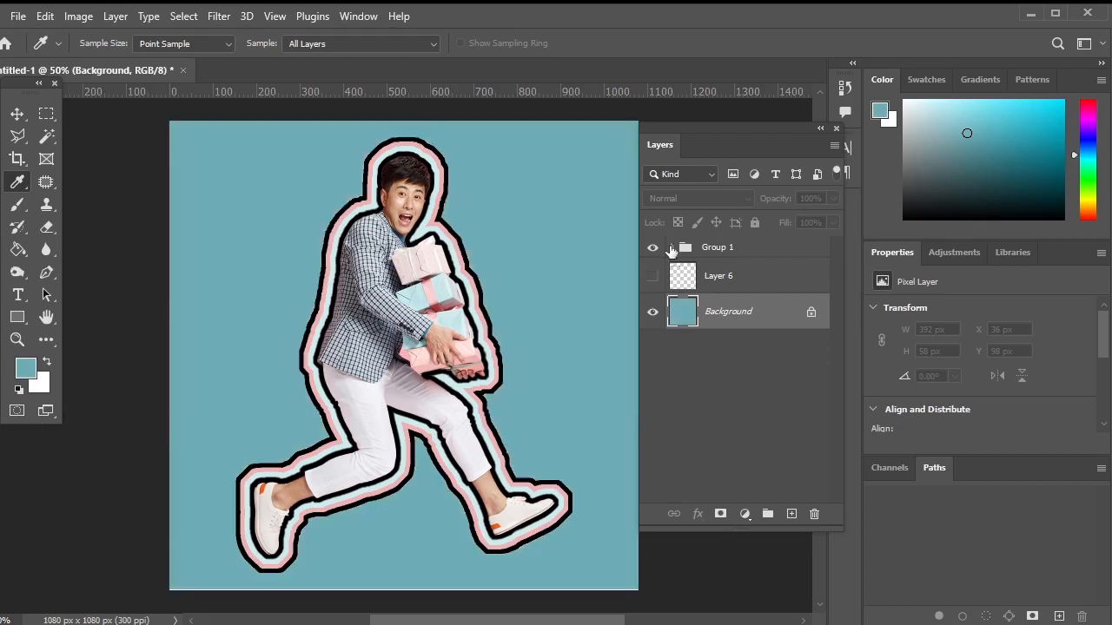
Hide the man's group and draw a paragraph text box covering the whole canvas, above the palette layer.
left_click(754, 279)
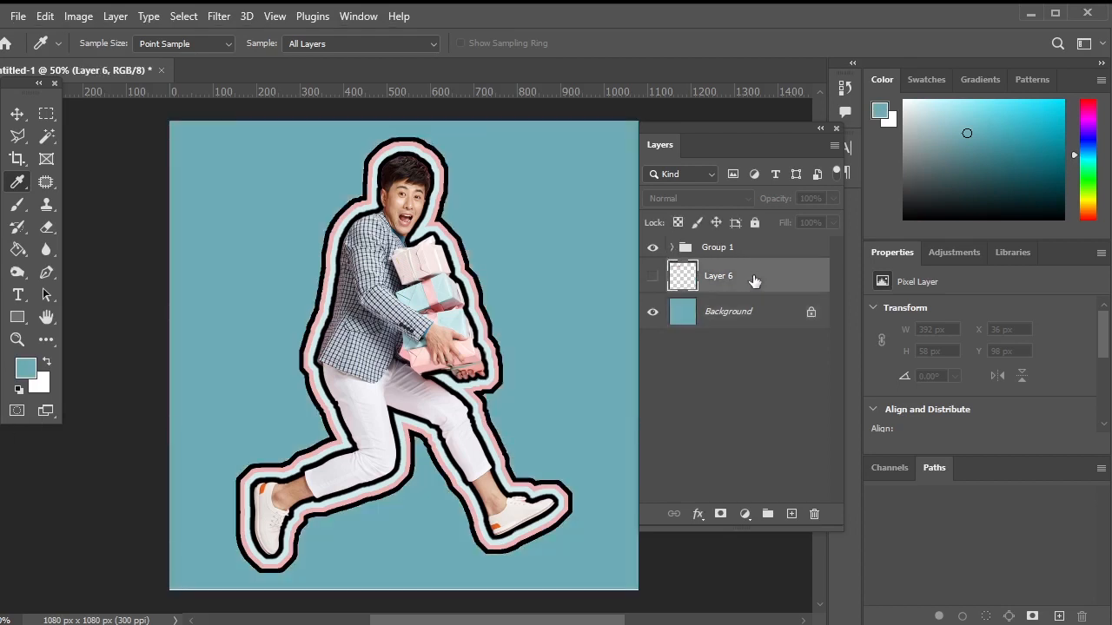
left_click(653, 248)
key("v")
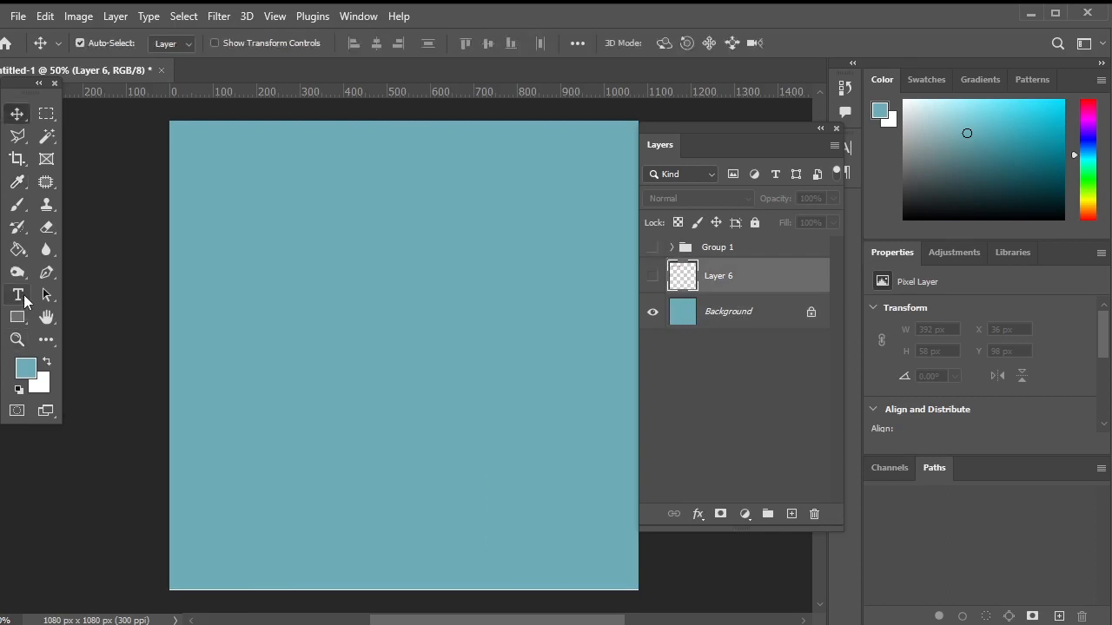
left_click(19, 295)
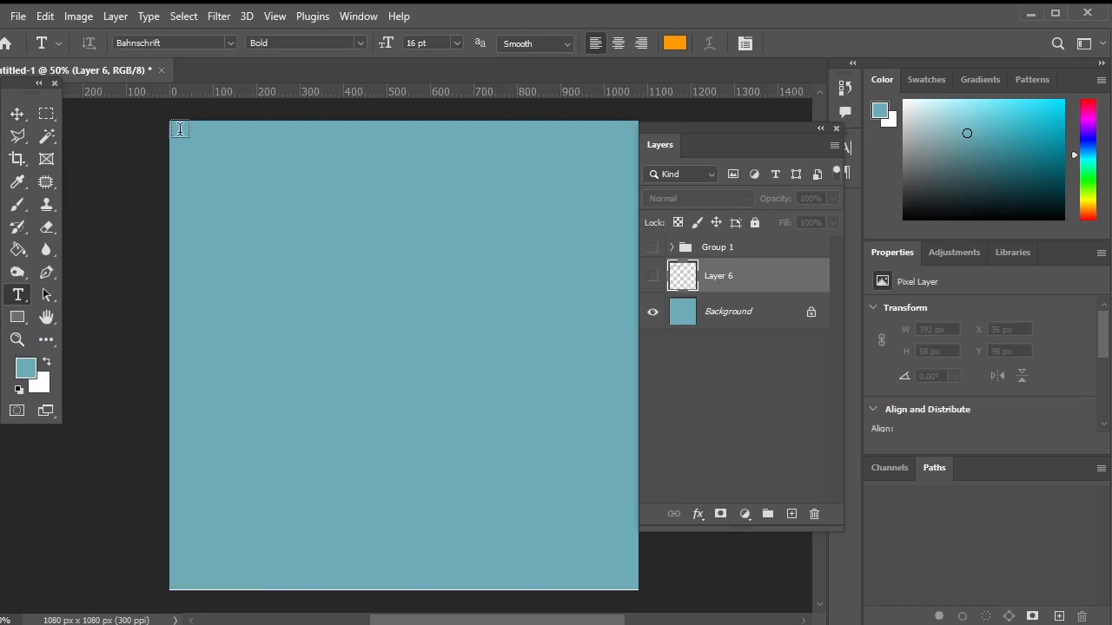
left_click_drag(173, 128, 645, 581)
left_click_drag(645, 581, 645, 583)
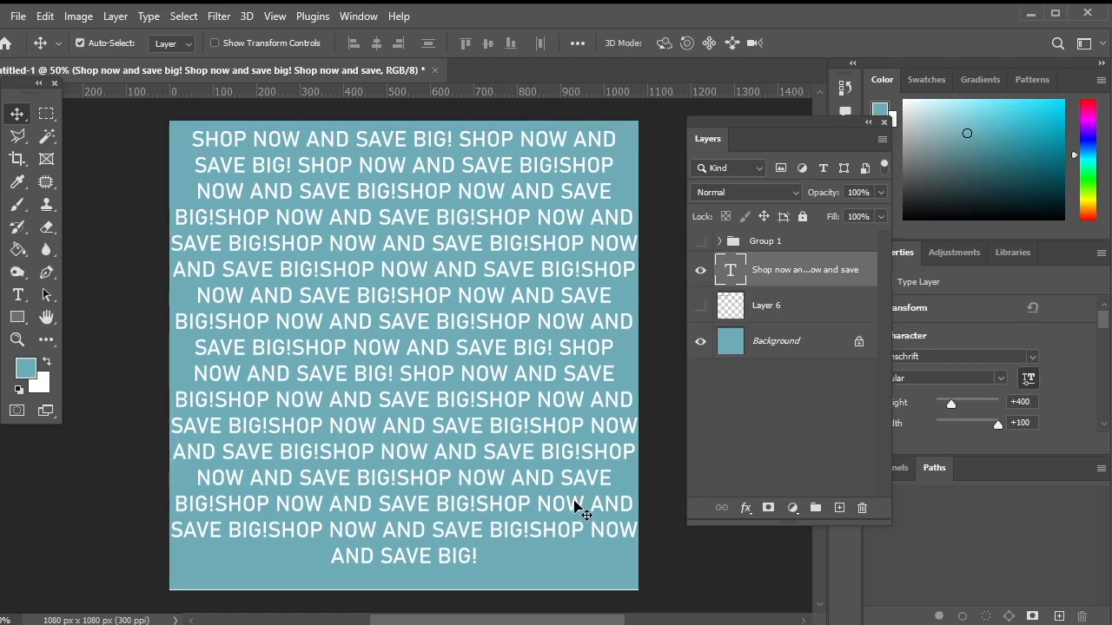
Nudge the repeated "Shop now and save big!" text block slightly down to even out its vertical margins.
key("Down")
key("Down")
key("Down")
key("Down")
key("Down")
key("Down")
key("Down")
key("Down")
key("Down")
key("Down")
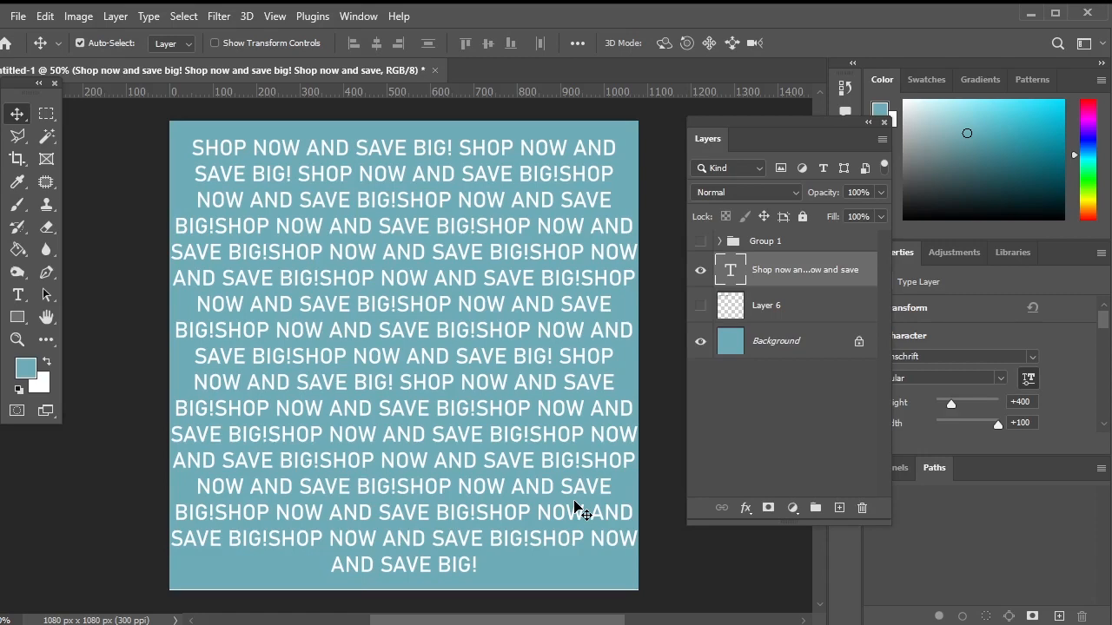
Show the man's group again and move the hidden colour palette layer to the top of the layer stack.
left_click(701, 241)
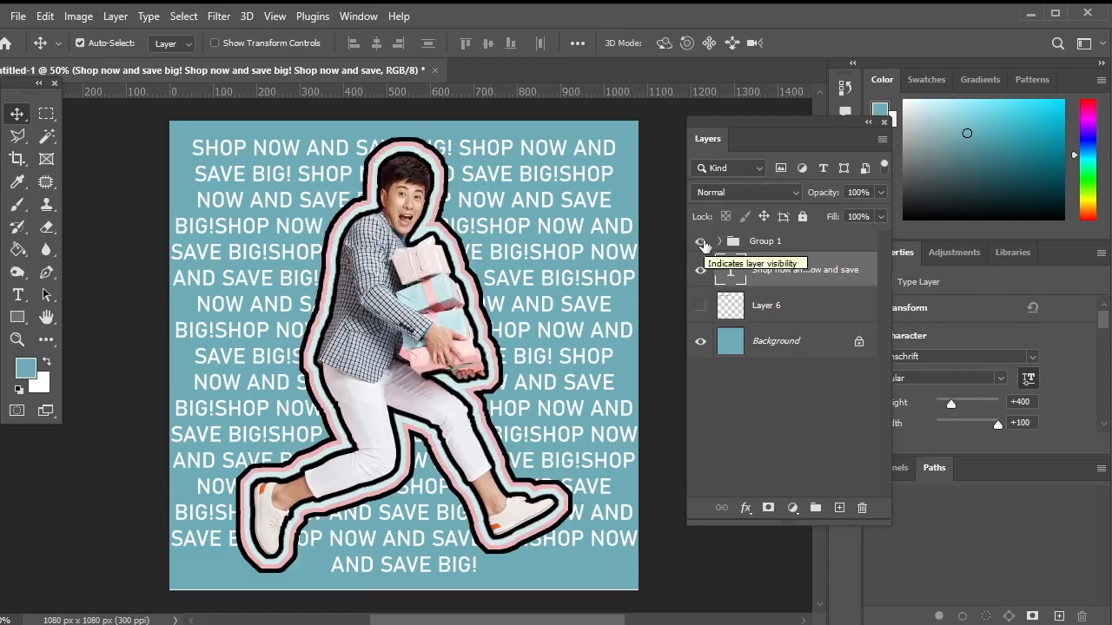
left_click(701, 306)
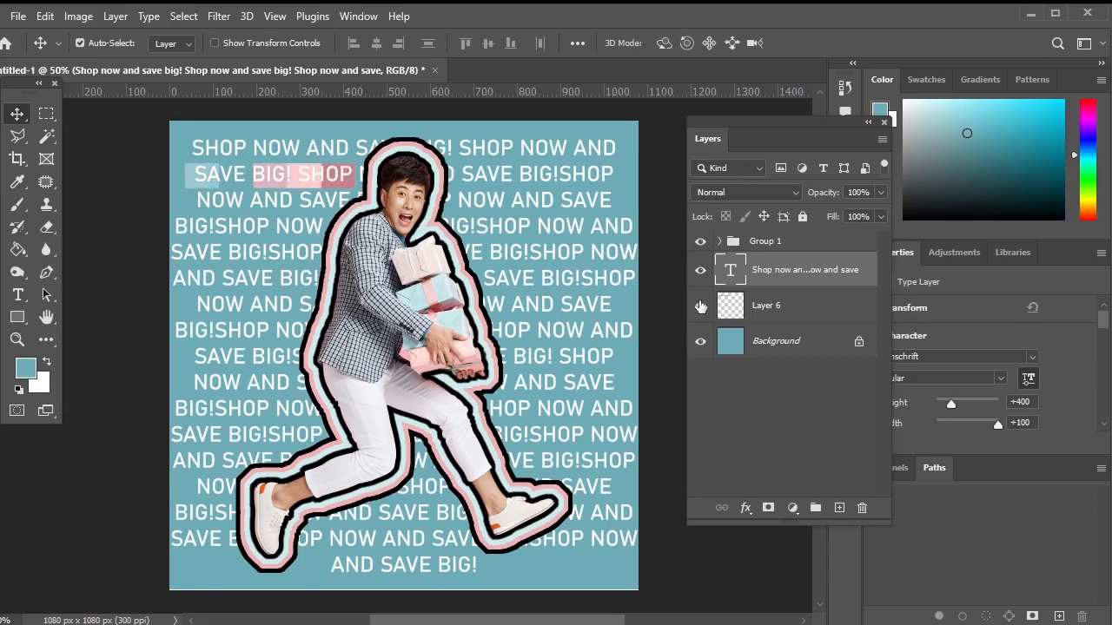
left_click_drag(772, 305, 752, 241)
left_click(699, 250)
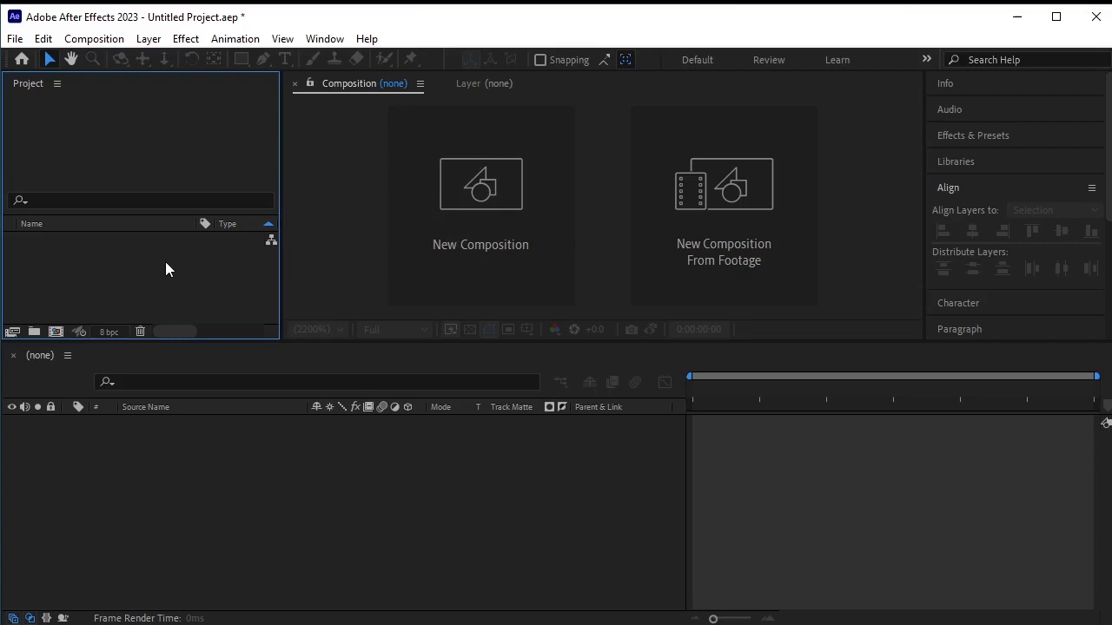
In After Effects, import save big.psd as Composition - Retain Layer Sizes with editable layer styles.
right_click(165, 262)
mouse_move(252, 349)
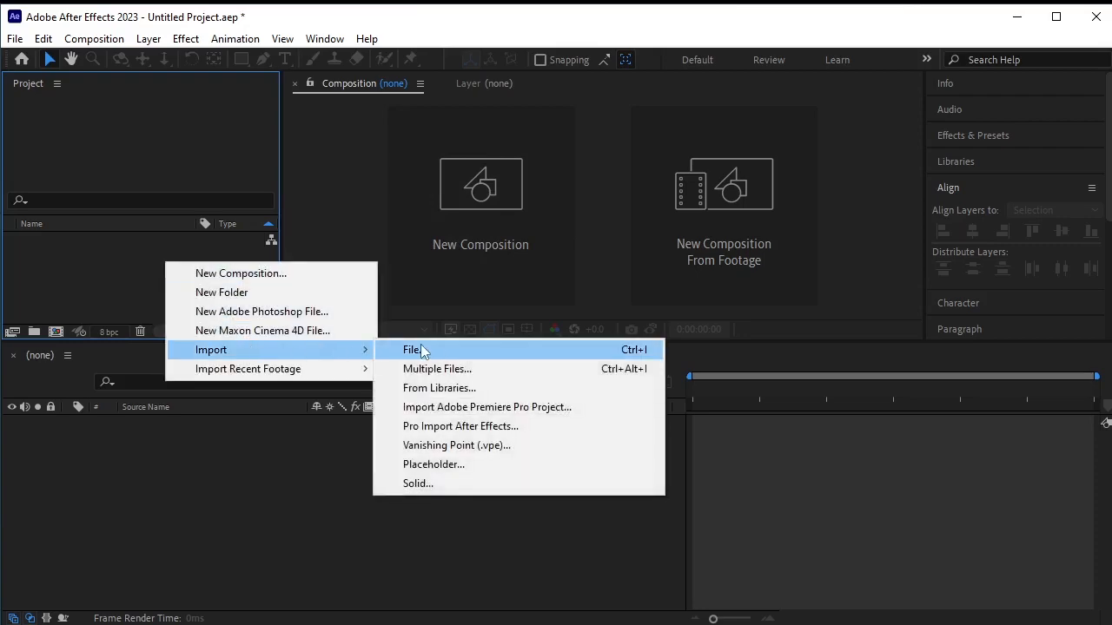
left_click(432, 344)
left_click(193, 218)
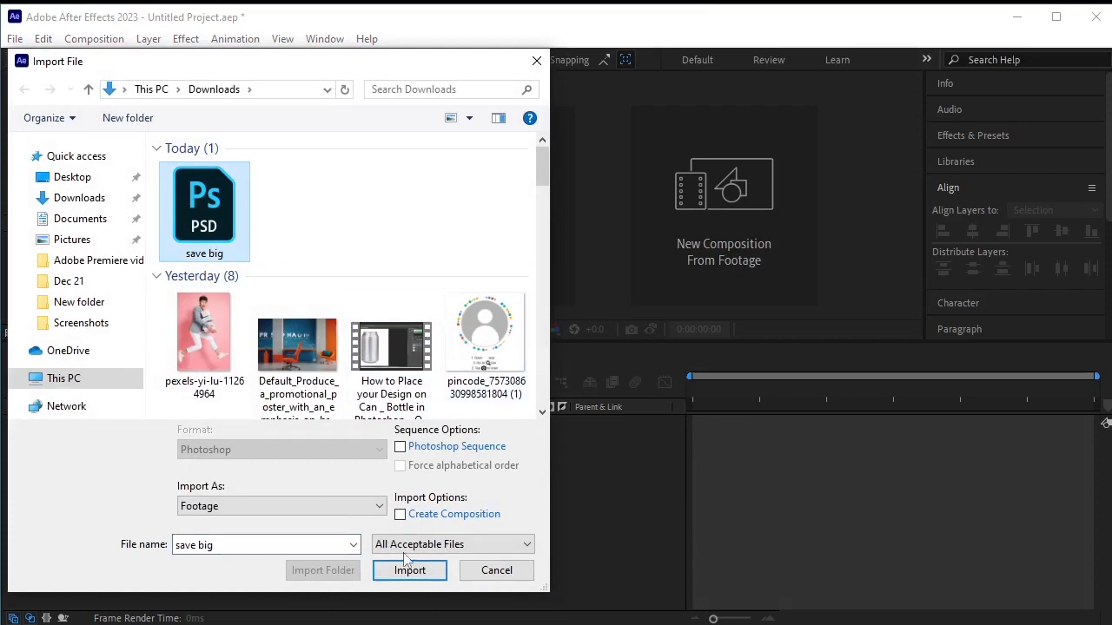
left_click(338, 507)
left_click(378, 540)
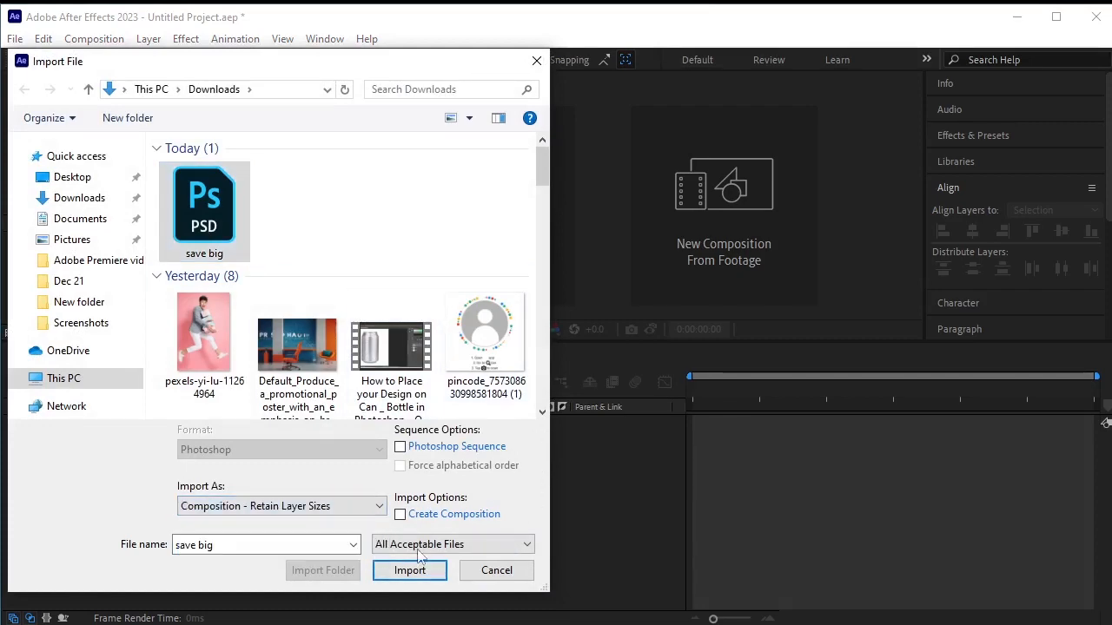
left_click(423, 573)
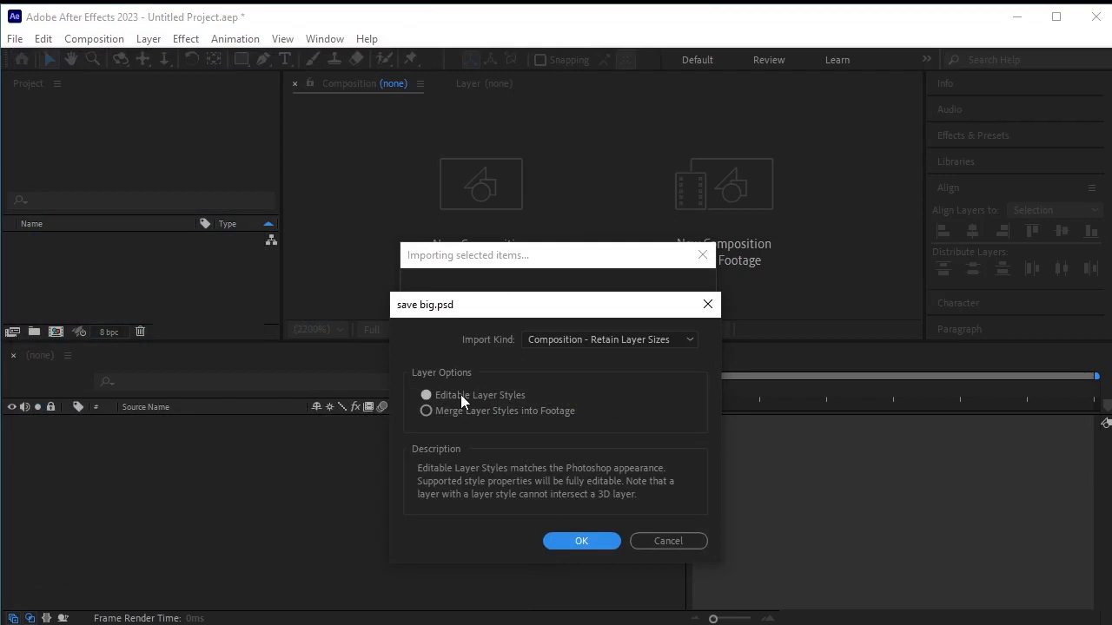
left_click(600, 543)
Place the save big composition in the timeline, enlarging the preview area, and open it to reach its individual layers.
left_click_drag(188, 239, 205, 437)
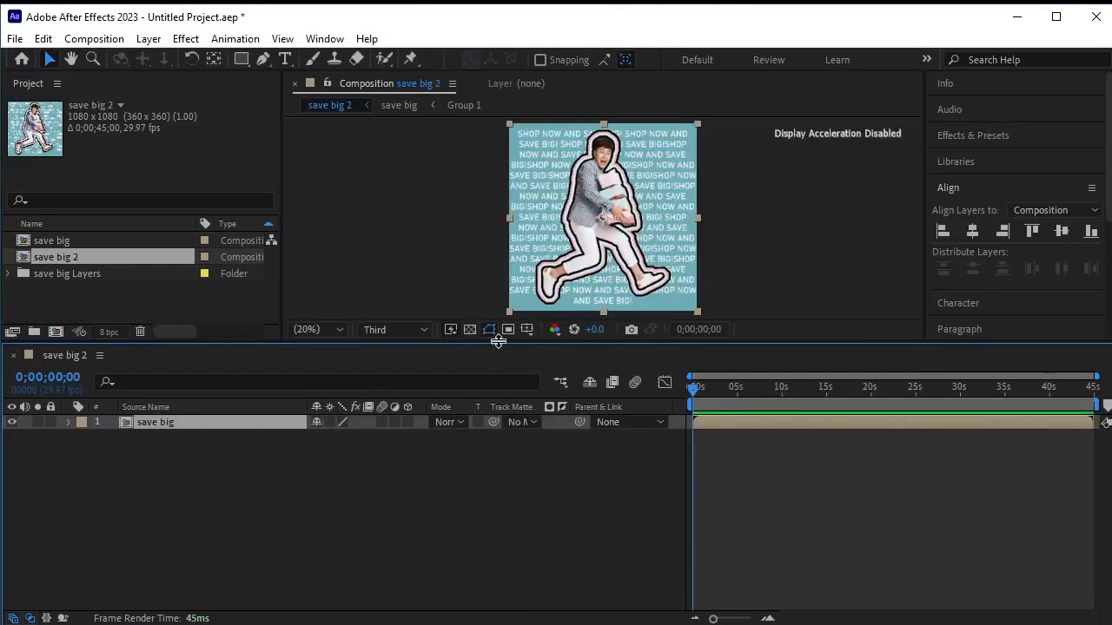
left_click_drag(498, 343, 489, 461)
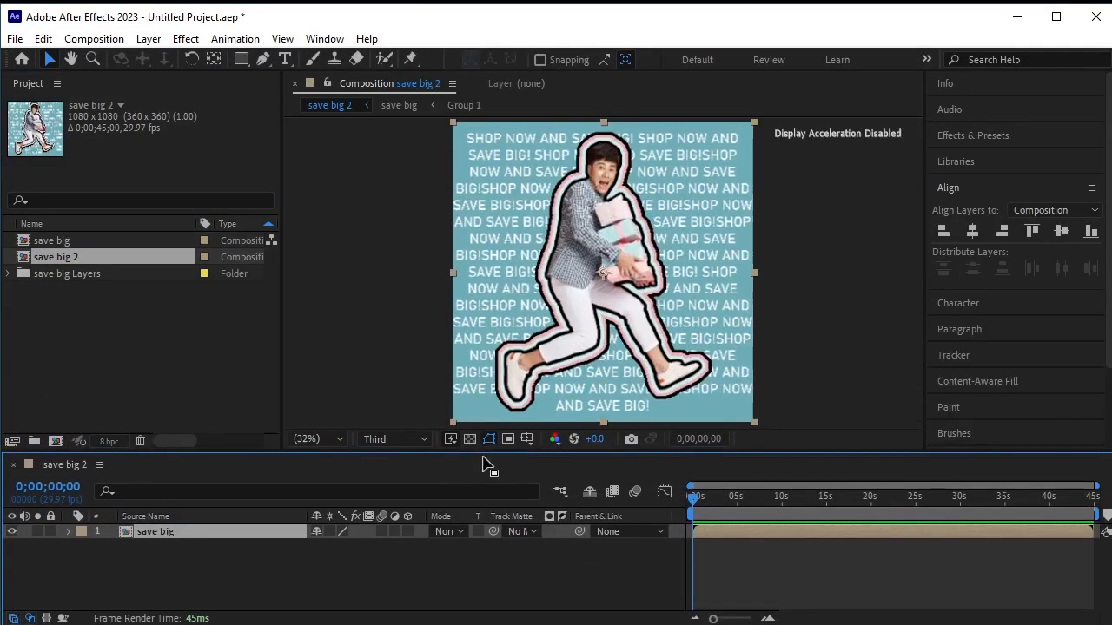
double_click(130, 532)
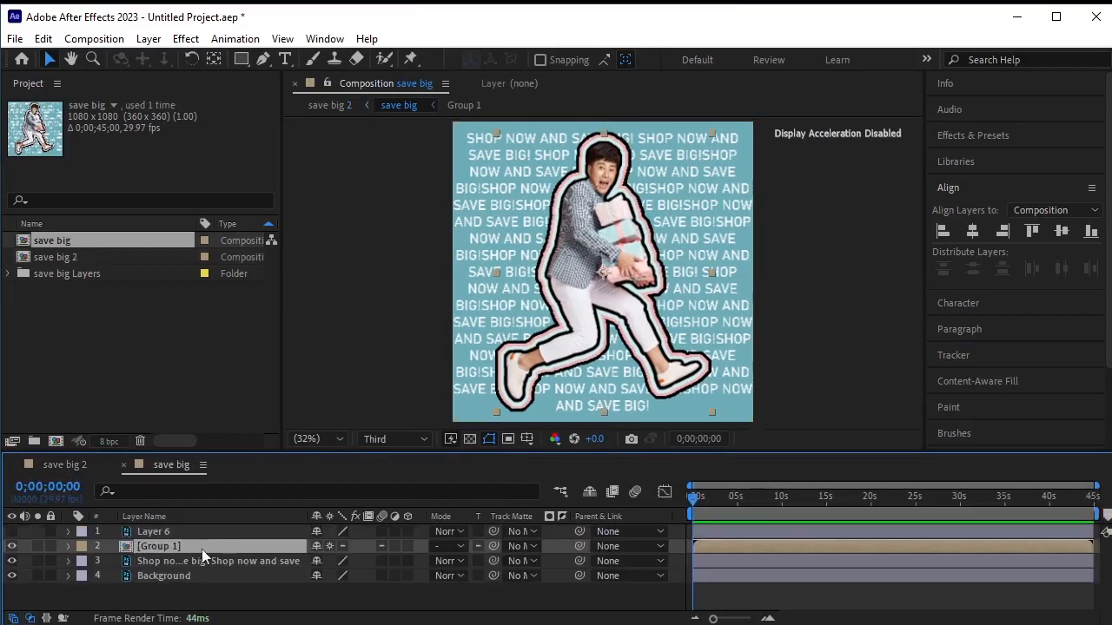
left_click(255, 582)
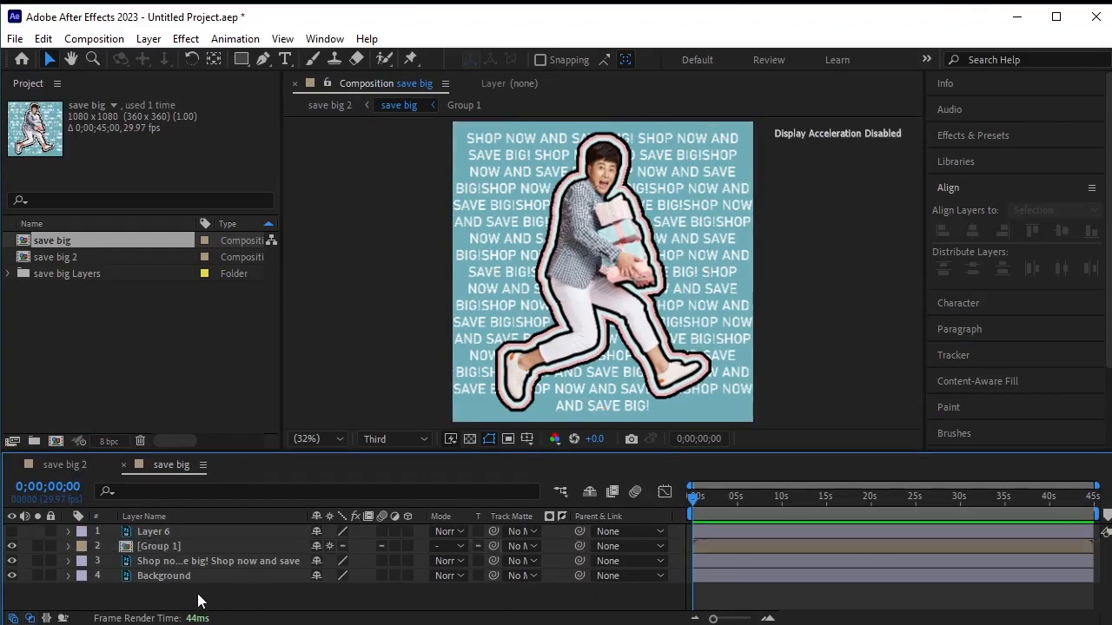
Draw a teal rectangle covering the entire composition and set its stroke to None.
left_click(242, 61)
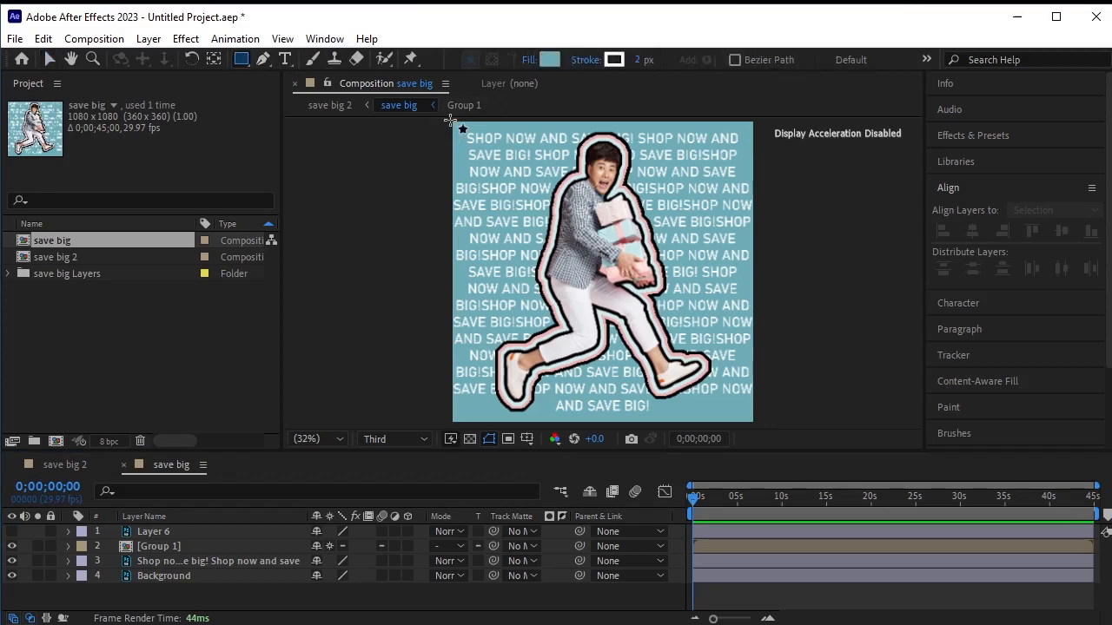
left_click_drag(450, 121, 755, 422)
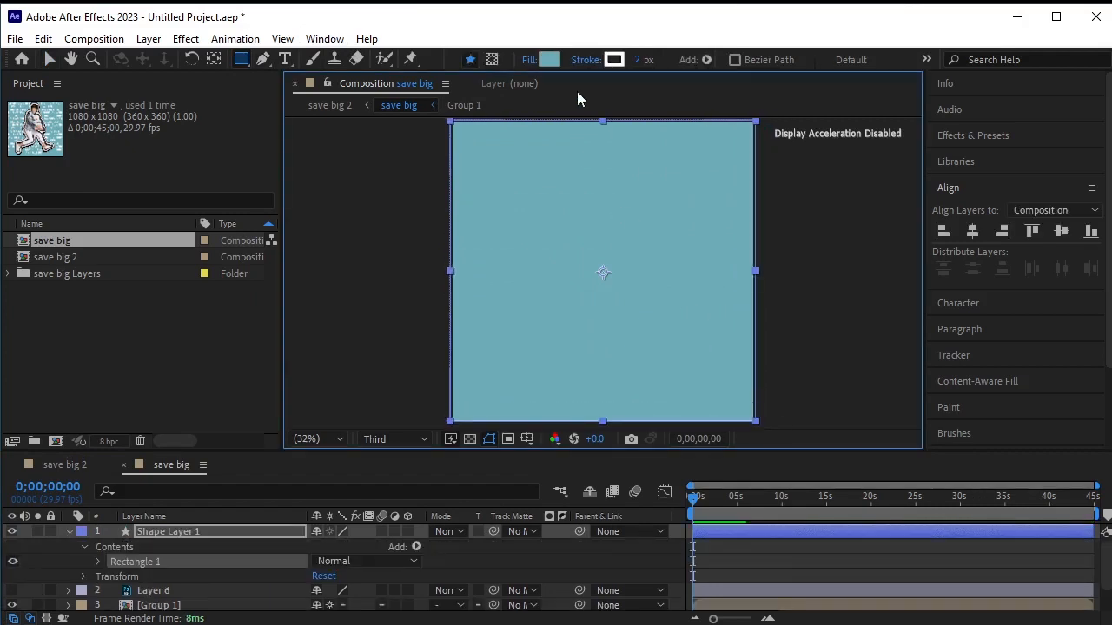
left_click(585, 60)
left_click(463, 385)
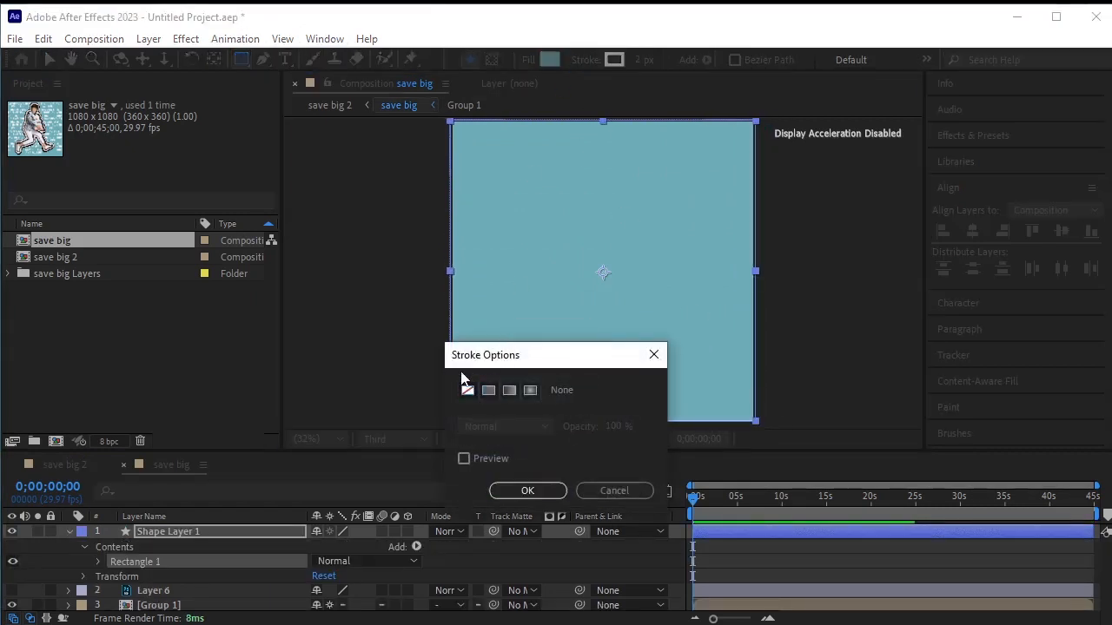
left_click(527, 491)
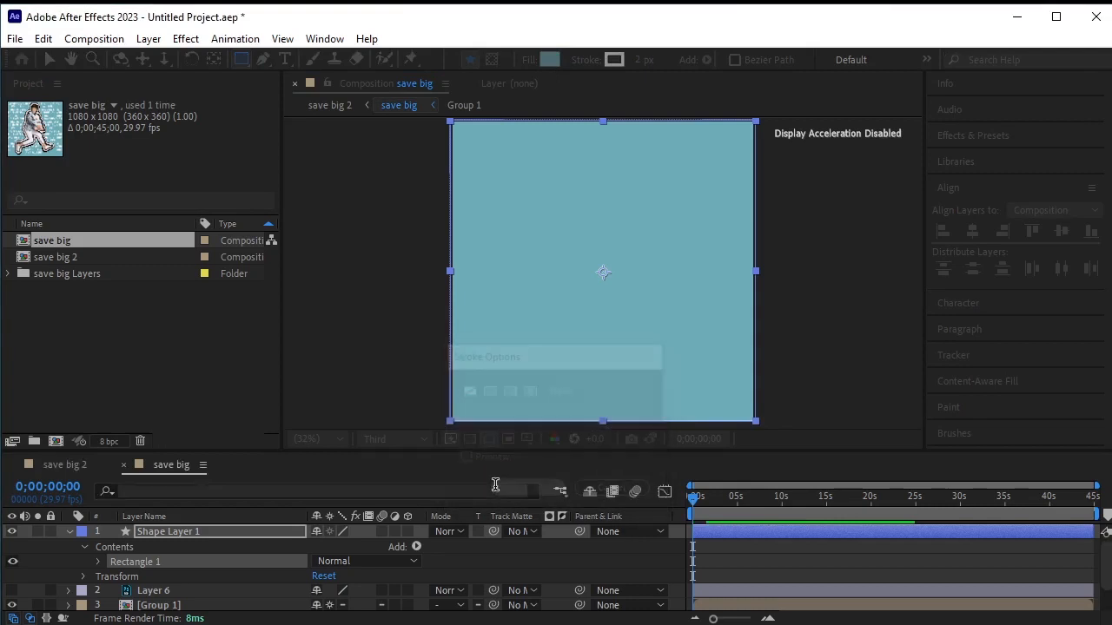
Move the rectangle shape layer between the text layer and the Background layer.
left_click(69, 531)
left_click_drag(159, 532, 160, 589)
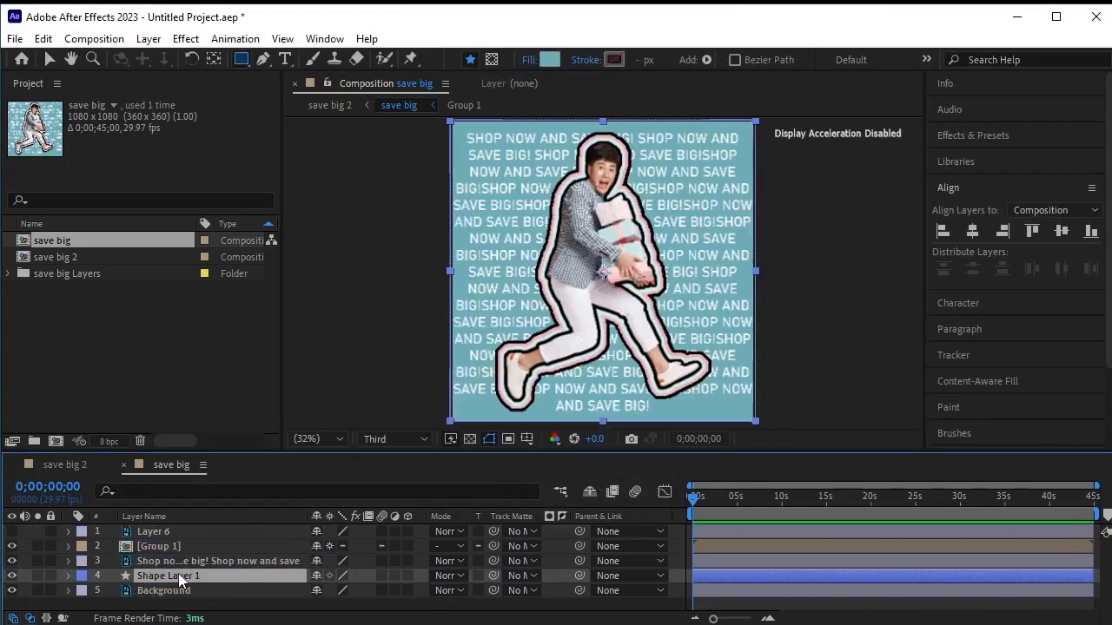
Create a null object above the rectangle shape layer and apply a Color Control effect to it.
left_click(148, 42)
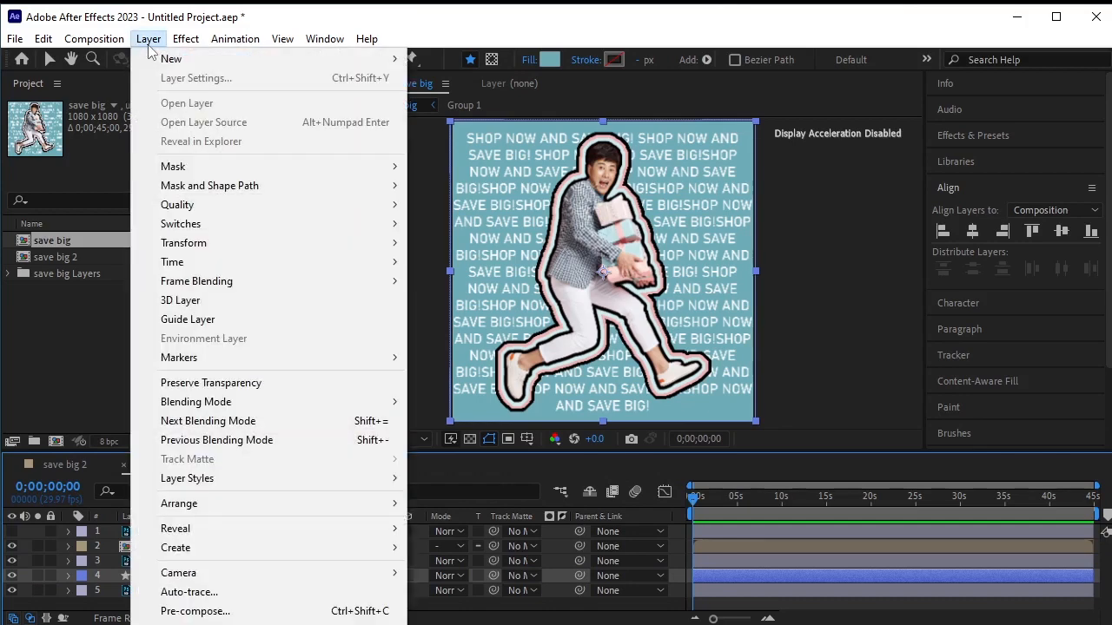
mouse_move(182, 58)
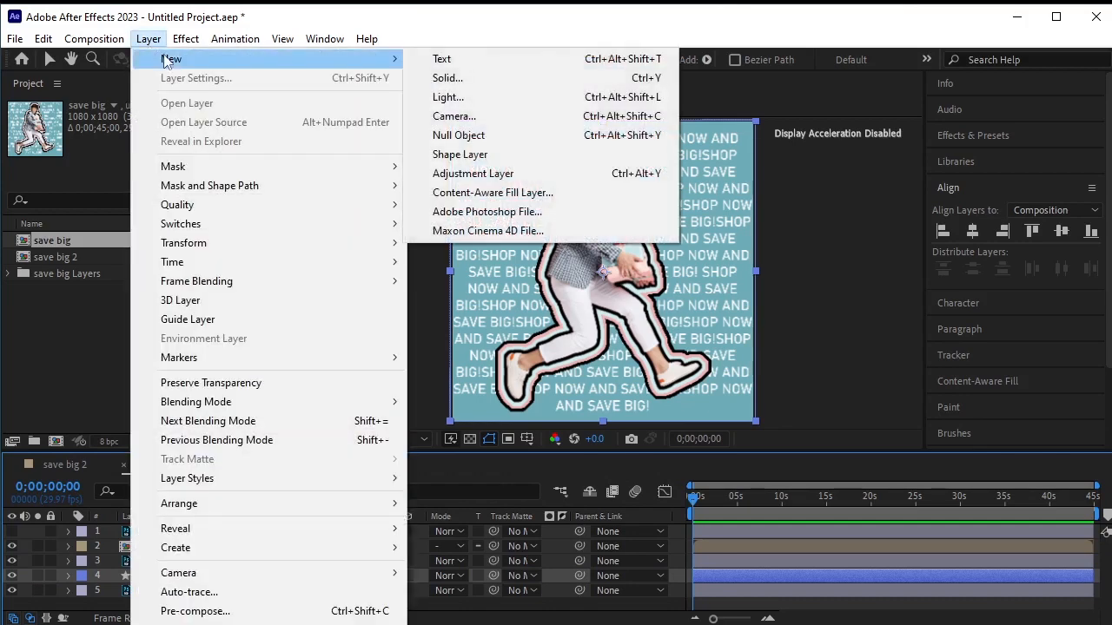
left_click(493, 135)
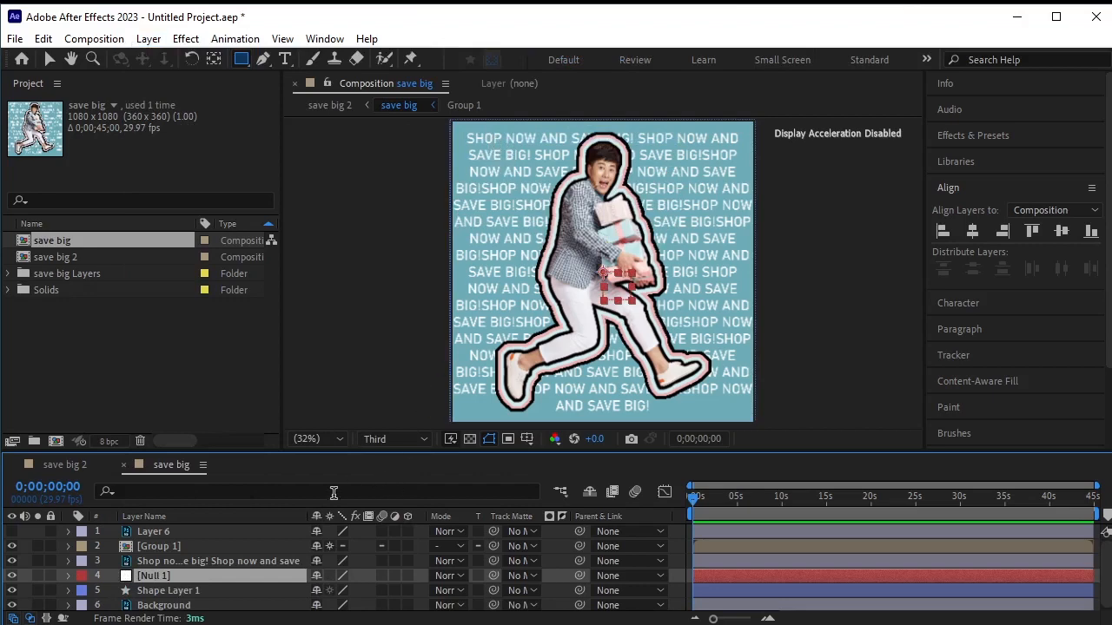
left_click(185, 39)
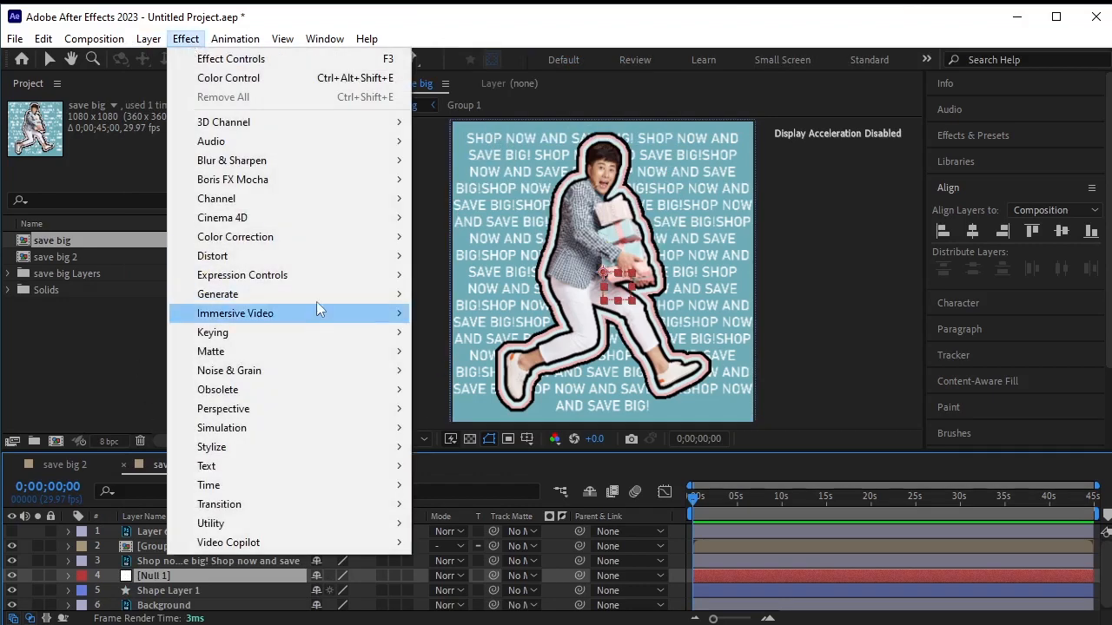
mouse_move(324, 274)
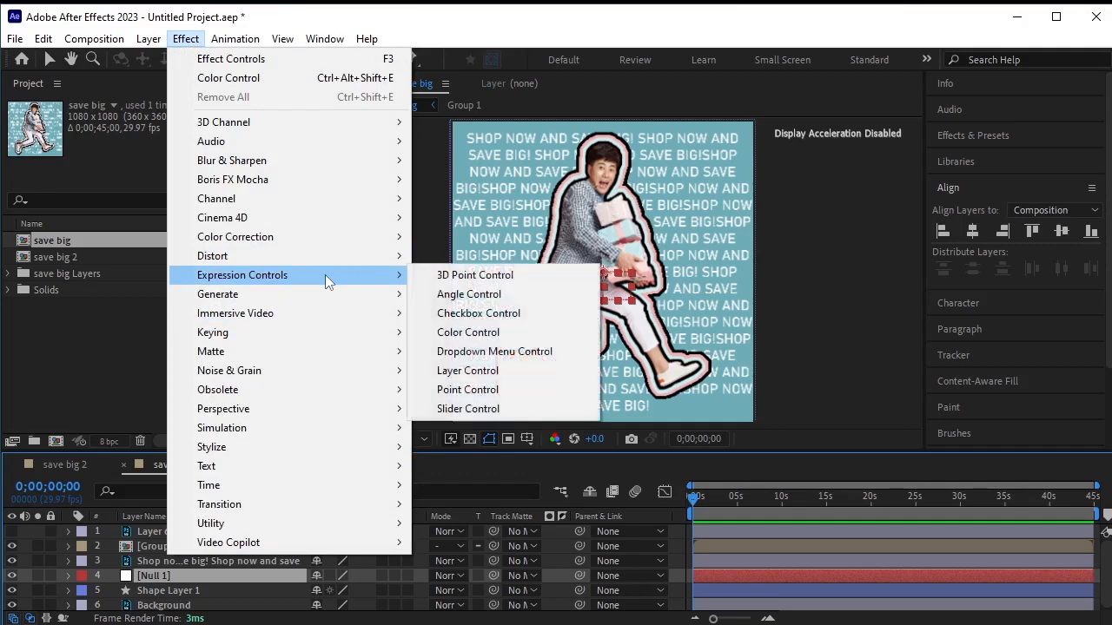
left_click(495, 331)
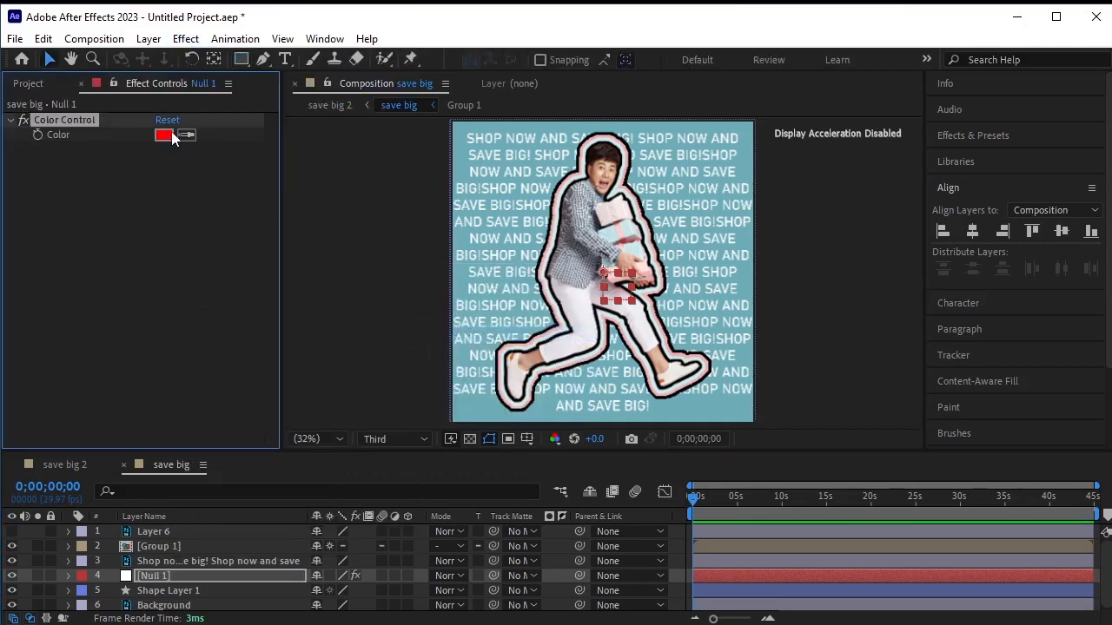
Show the Layer 6 swatches, sample the darkest pink swatch as the Color Control's color, and duplicate the effect.
left_click(13, 532)
left_click(13, 532)
left_click(13, 532)
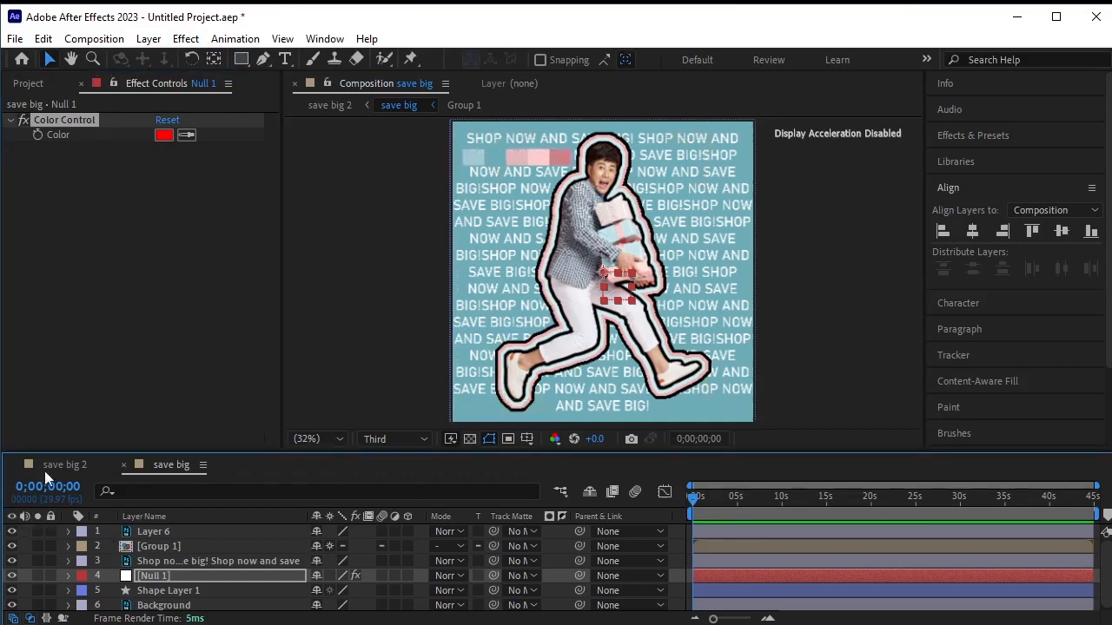
left_click(185, 134)
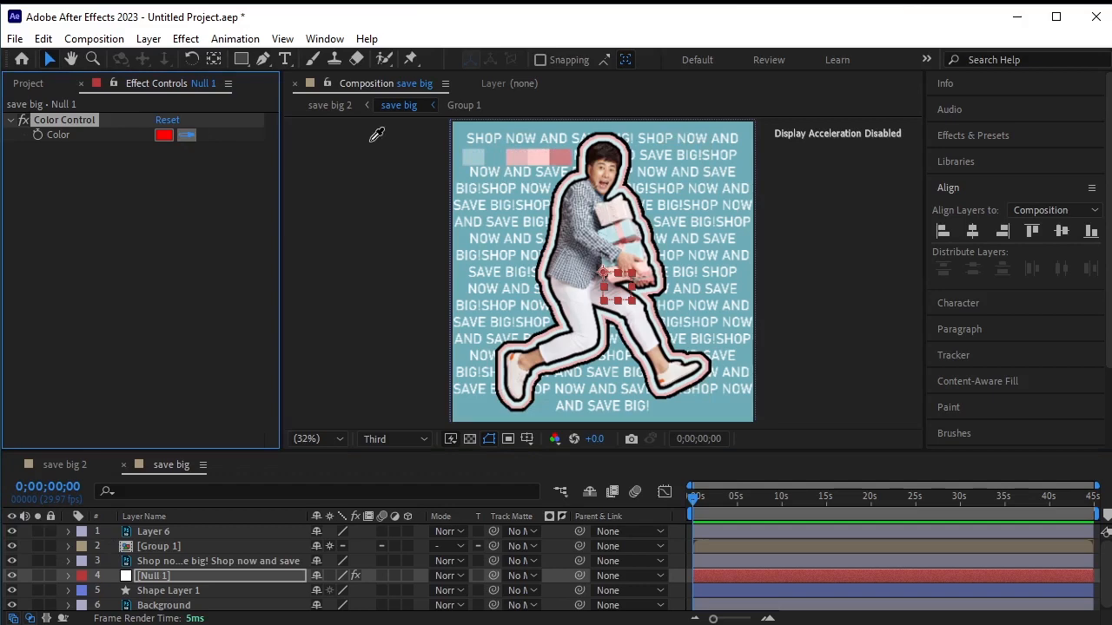
left_click(566, 162)
key("ctrl+d")
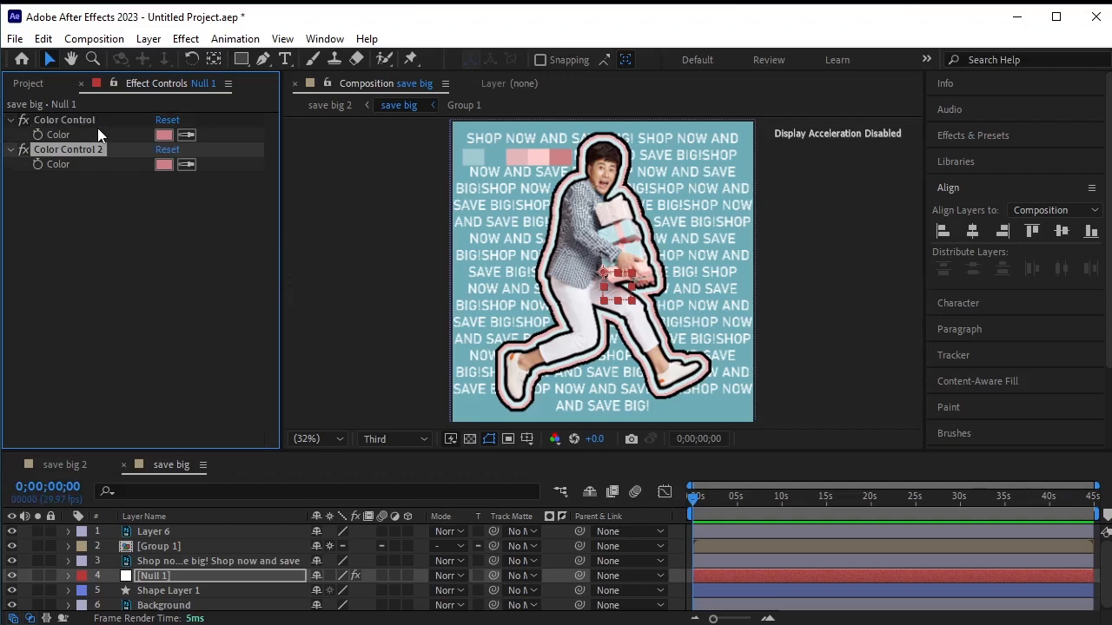
Set the first Color Control to the background's teal by sampling it from the composition, and hide Layer 6.
left_click(184, 135)
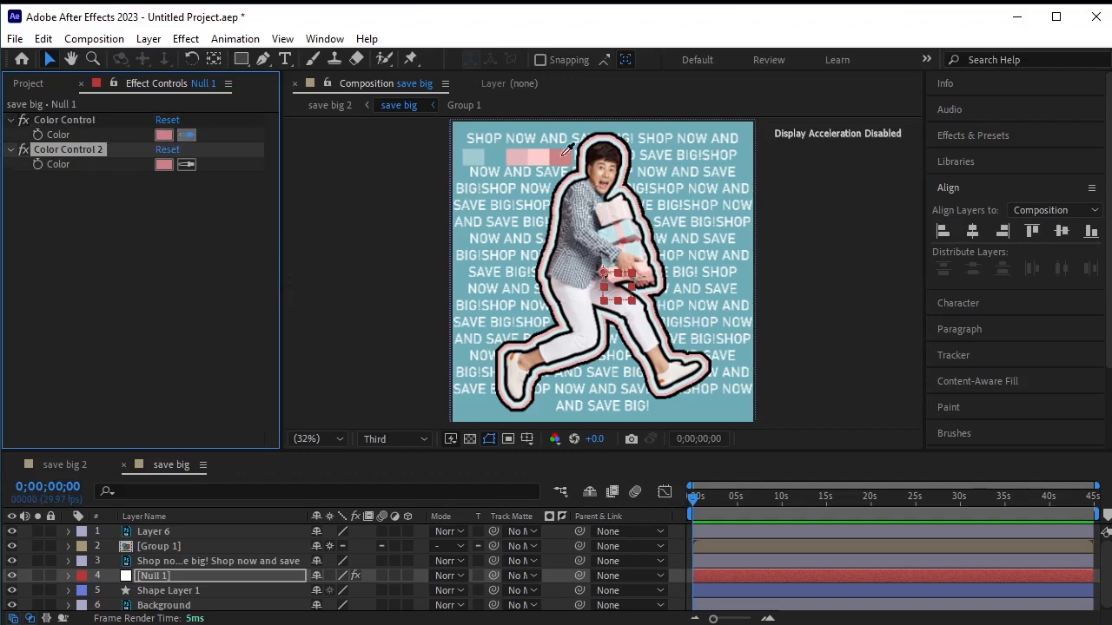
left_click(494, 158)
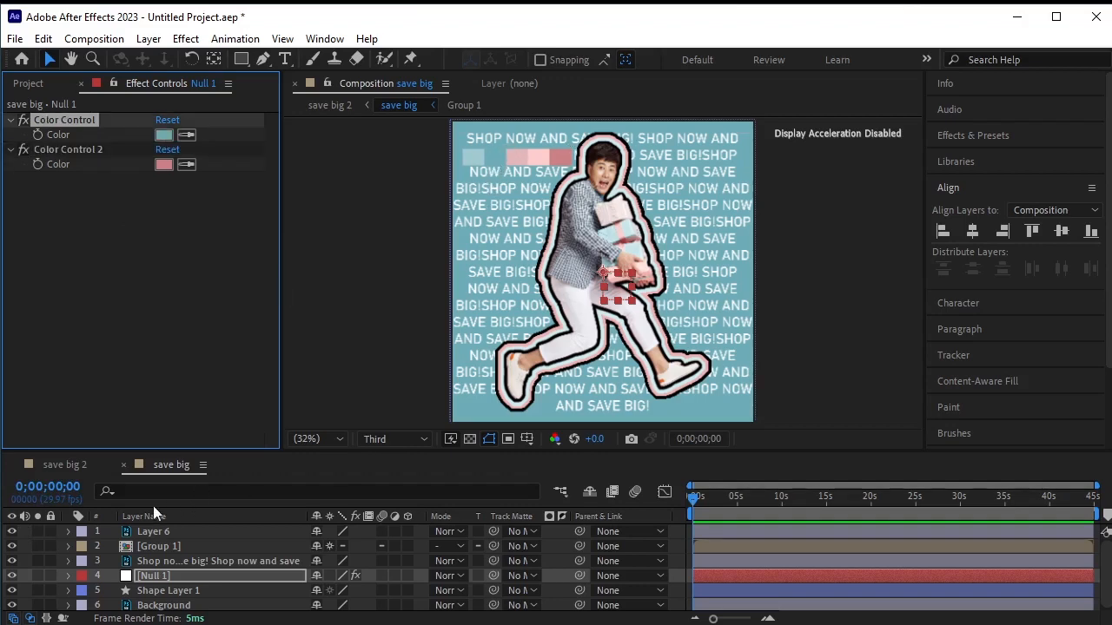
left_click(11, 532)
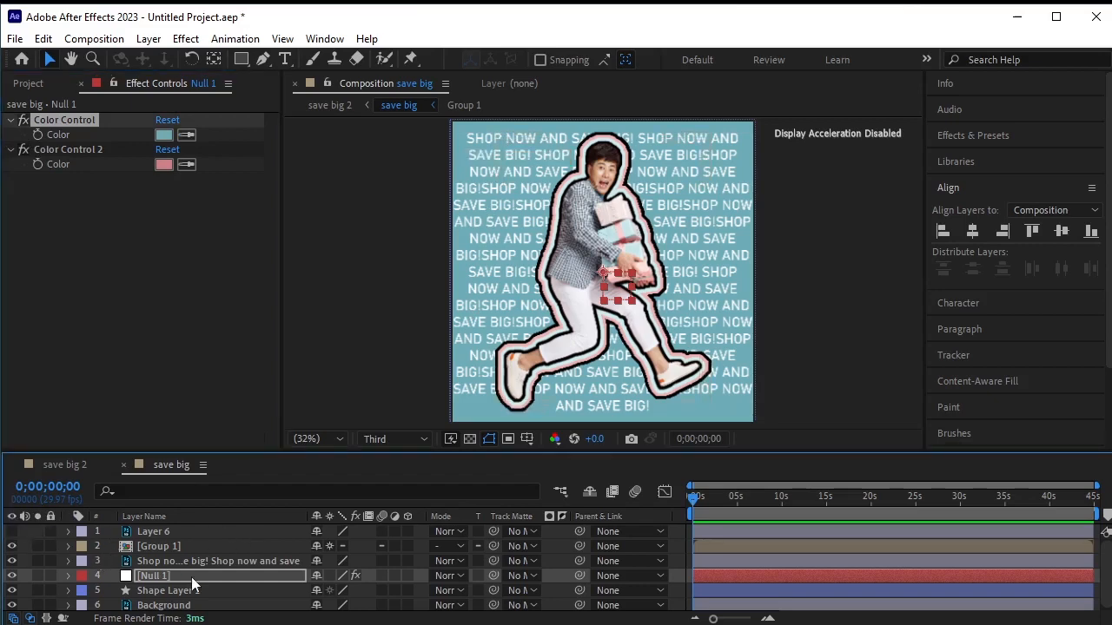
Lock the Effect Controls view to the null and expand the rectangle shape layer down to its Fill 1 color.
left_click(113, 84)
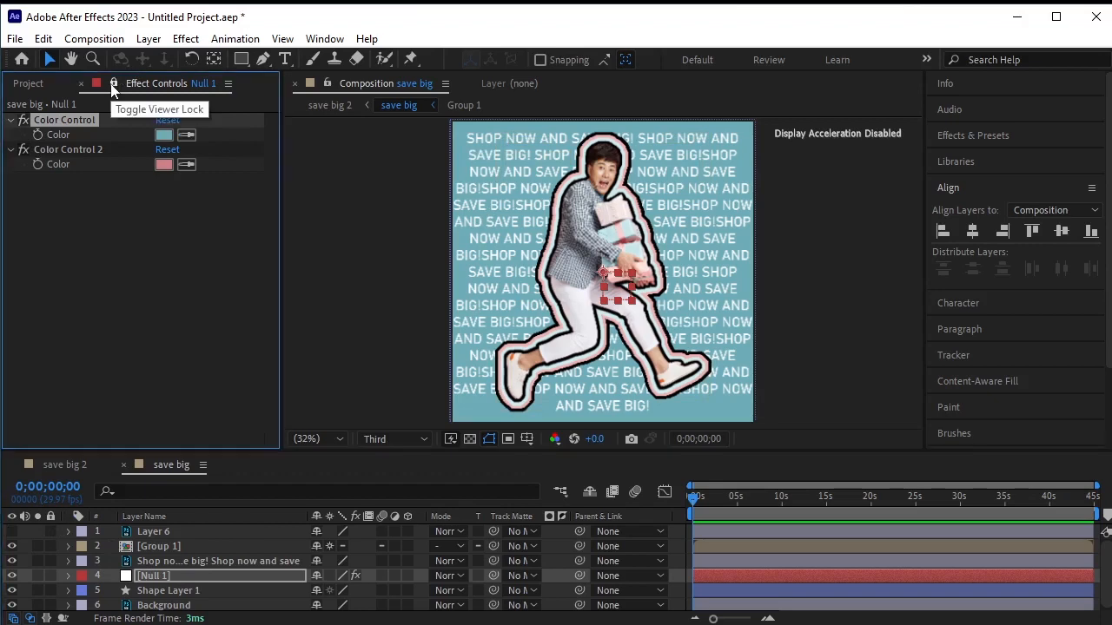
left_click(208, 590)
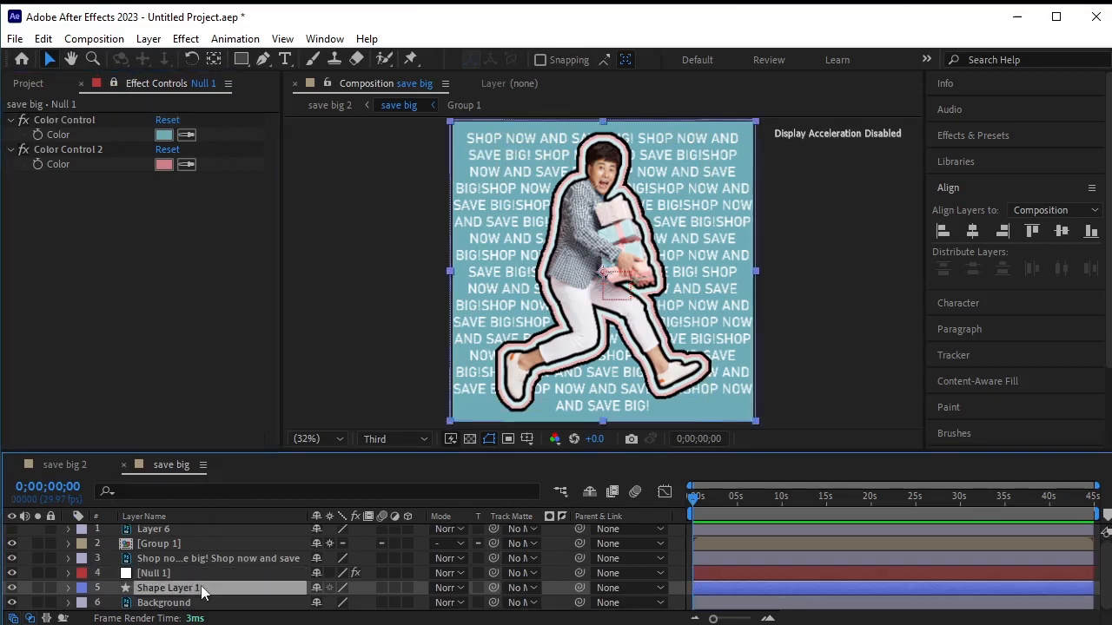
left_click(68, 588)
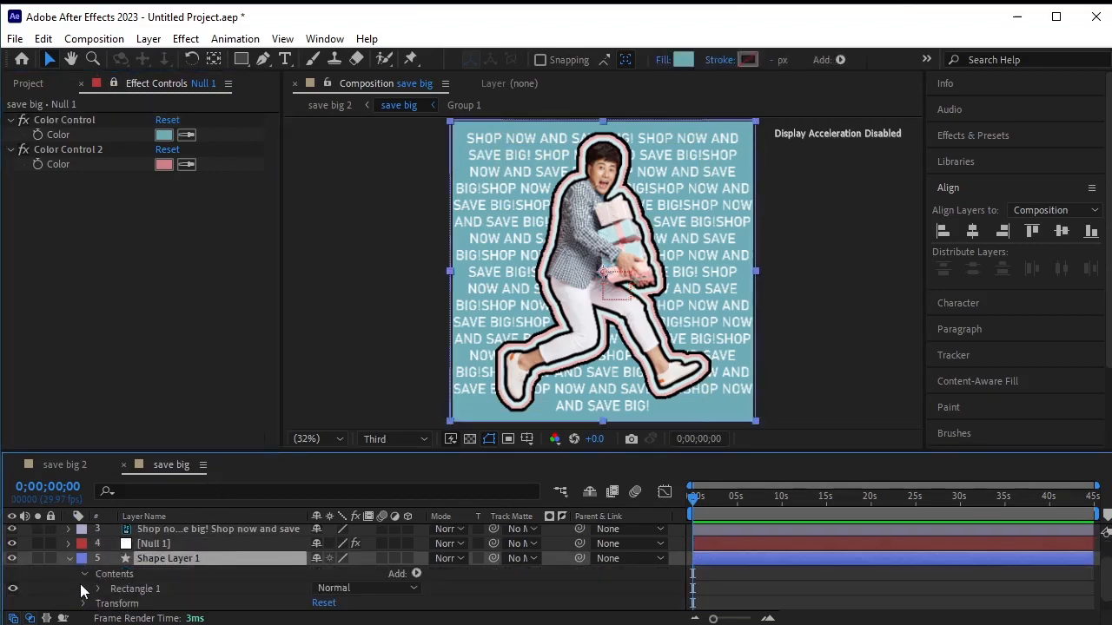
scroll(101, 592, "down", 1)
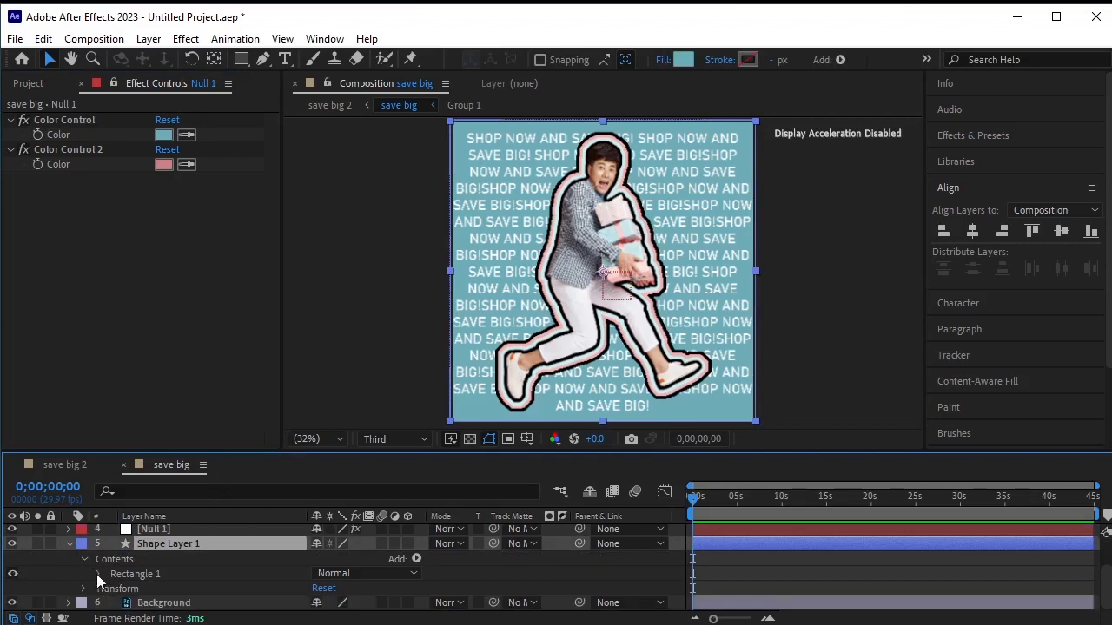
left_click(96, 574)
scroll(149, 556, "down", 4)
left_click(113, 556)
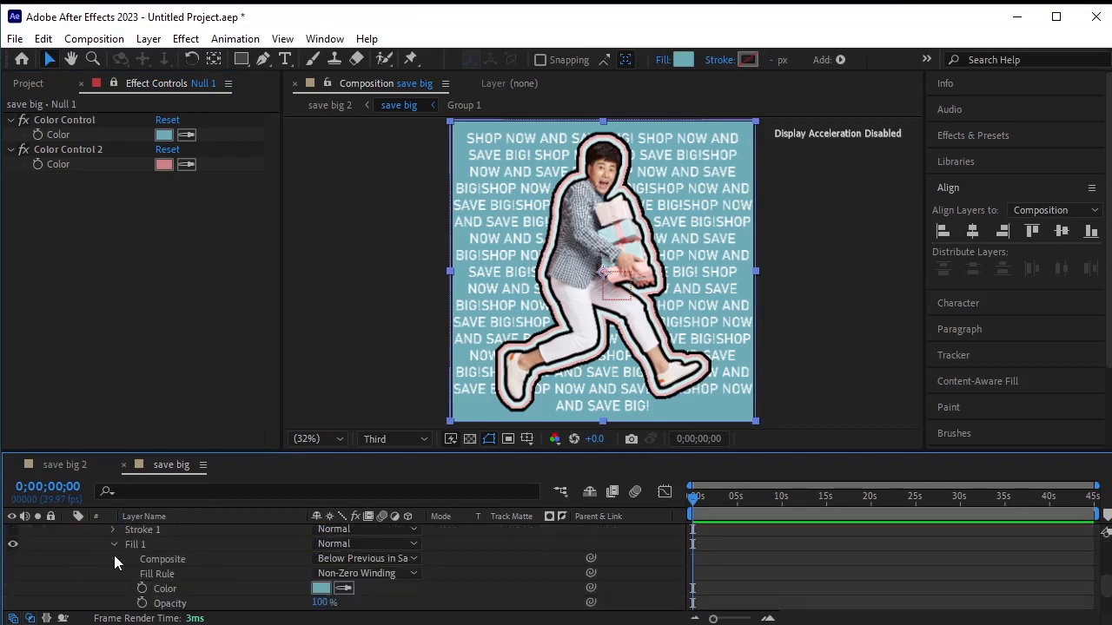
scroll(221, 557, "down", 3)
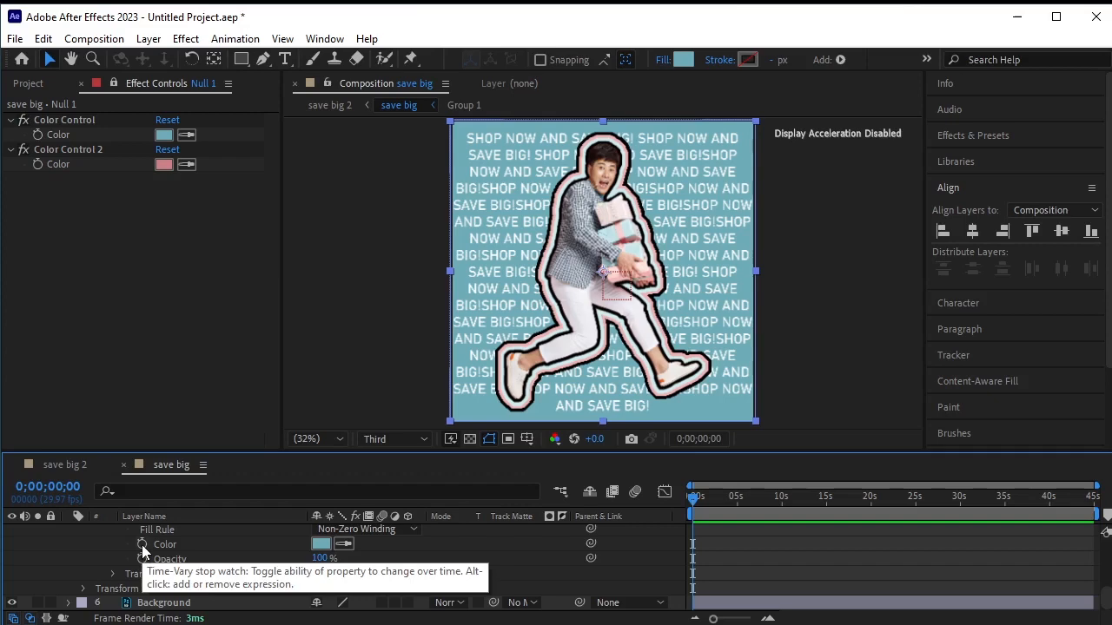
Add an expression to the rectangle's fill color with posterizeTime(3); as its first line.
left_click(143, 551, "alt")
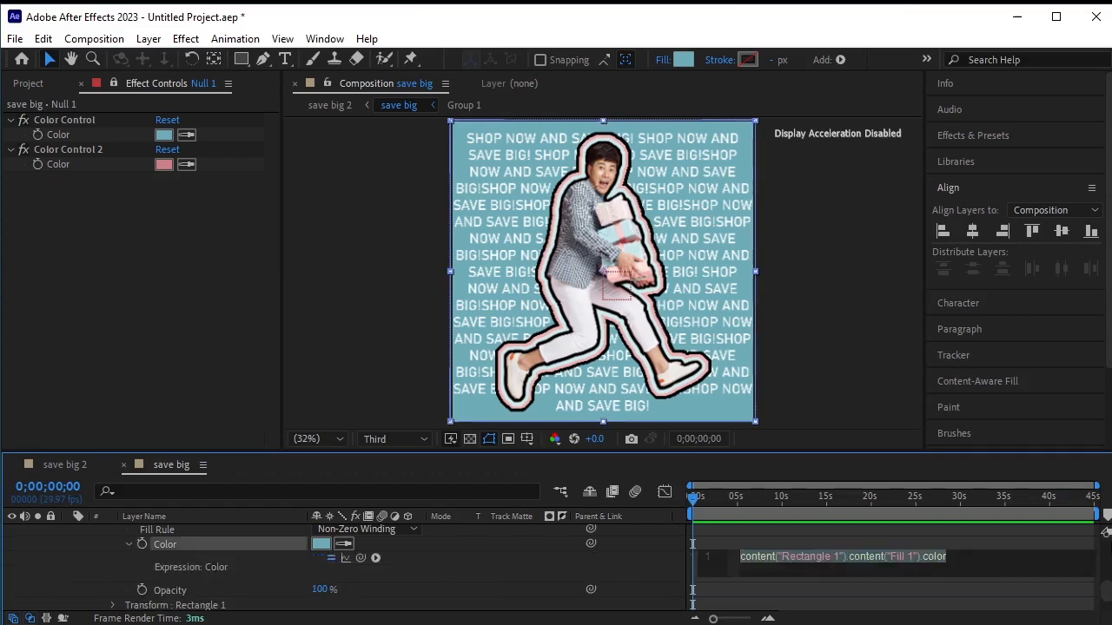
type("Po")
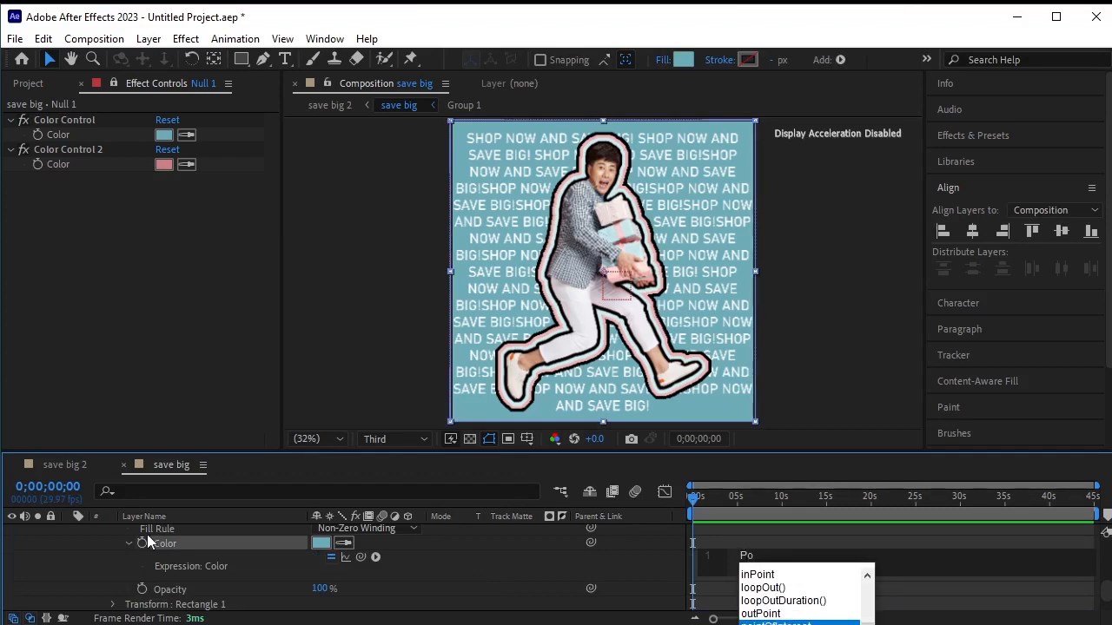
type("steri")
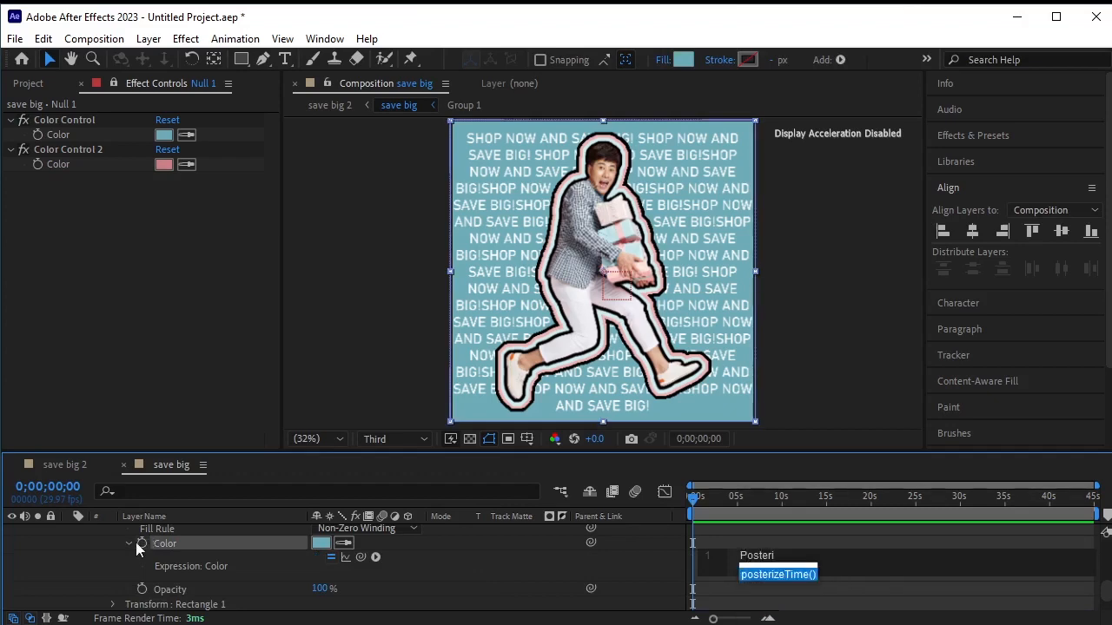
left_click(801, 576)
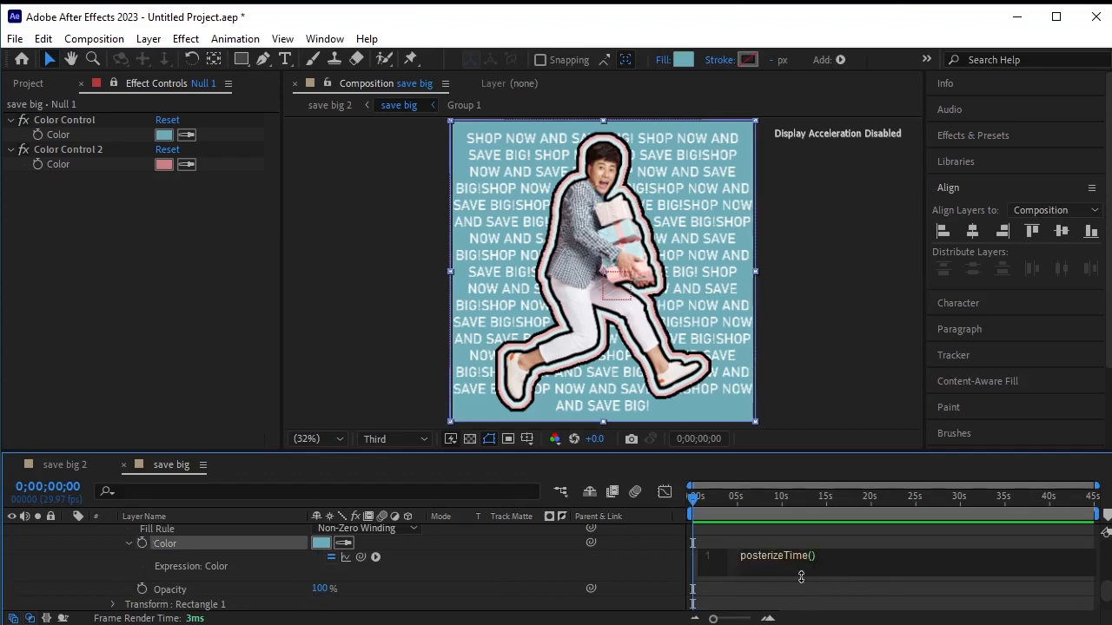
type("3")
left_click(830, 558)
type(";")
key("Return")
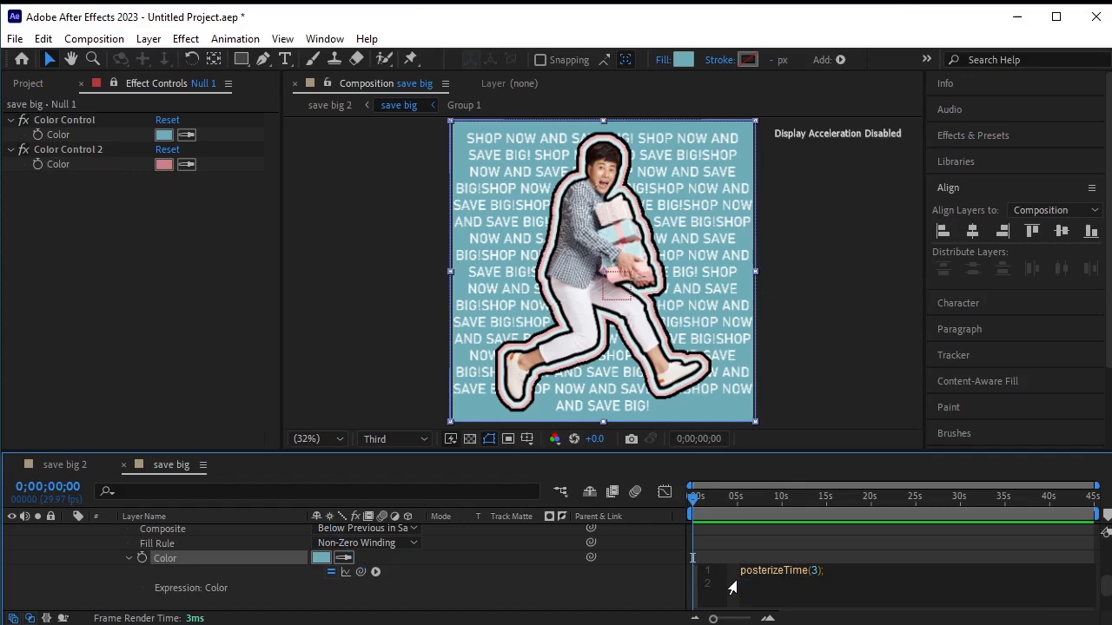
Define the variable c1 in the fill color expression, linked to the color of the null's first Color Control.
type("var c1 =")
left_click_drag(362, 570, 73, 137)
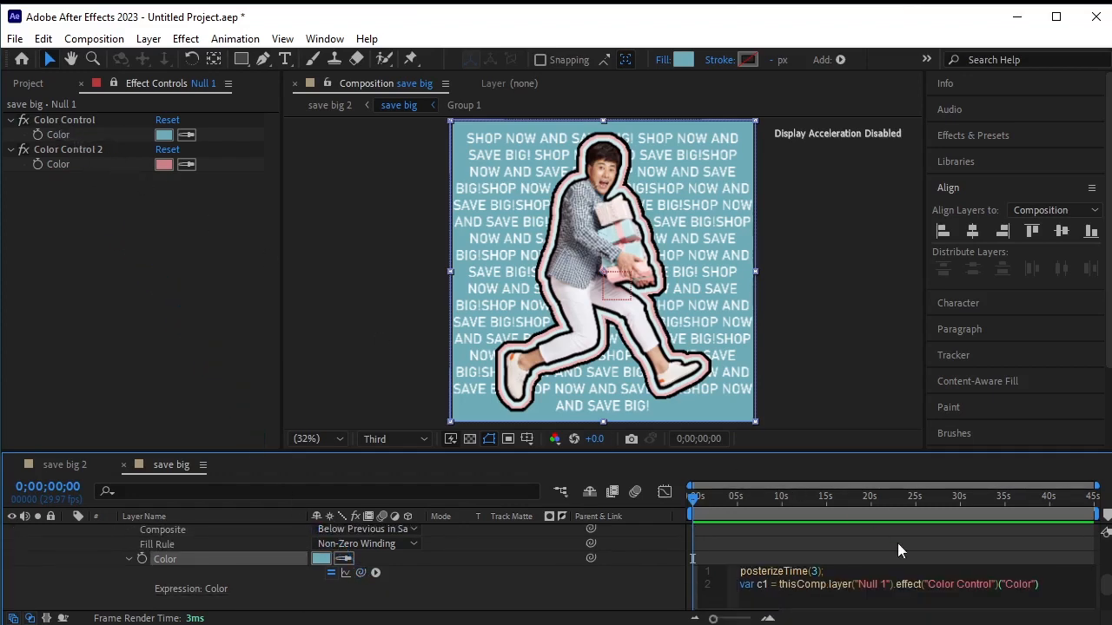
type(";")
key("Return")
Define the variable c2 linked to the color of Color Control 2, and finish the expression with random(c1 , c2);.
type("var c2 =")
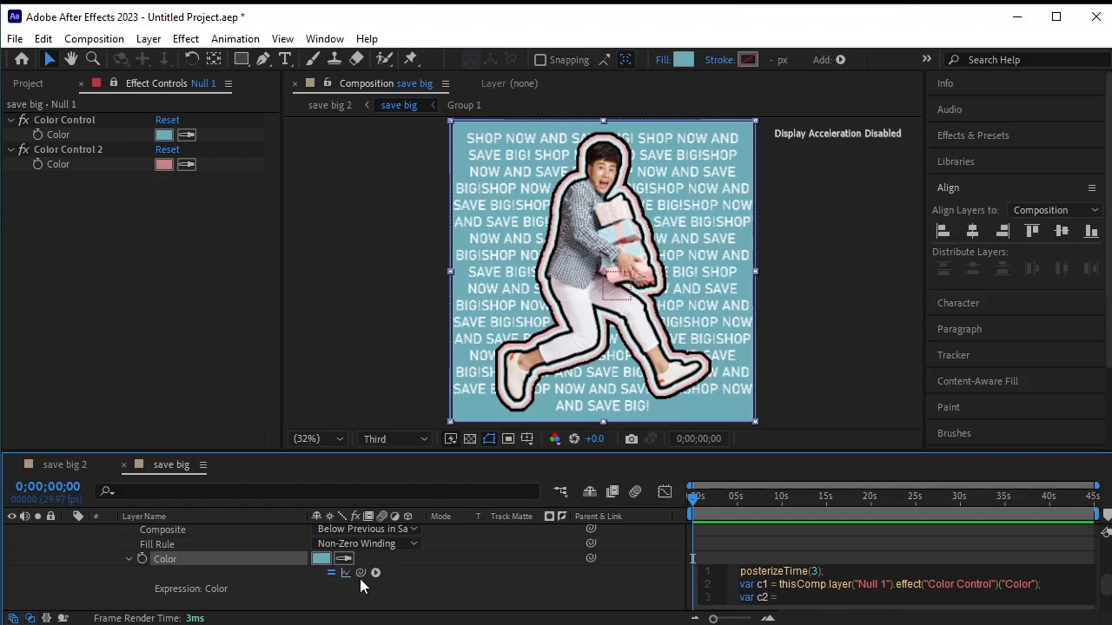
left_click_drag(361, 574, 78, 161)
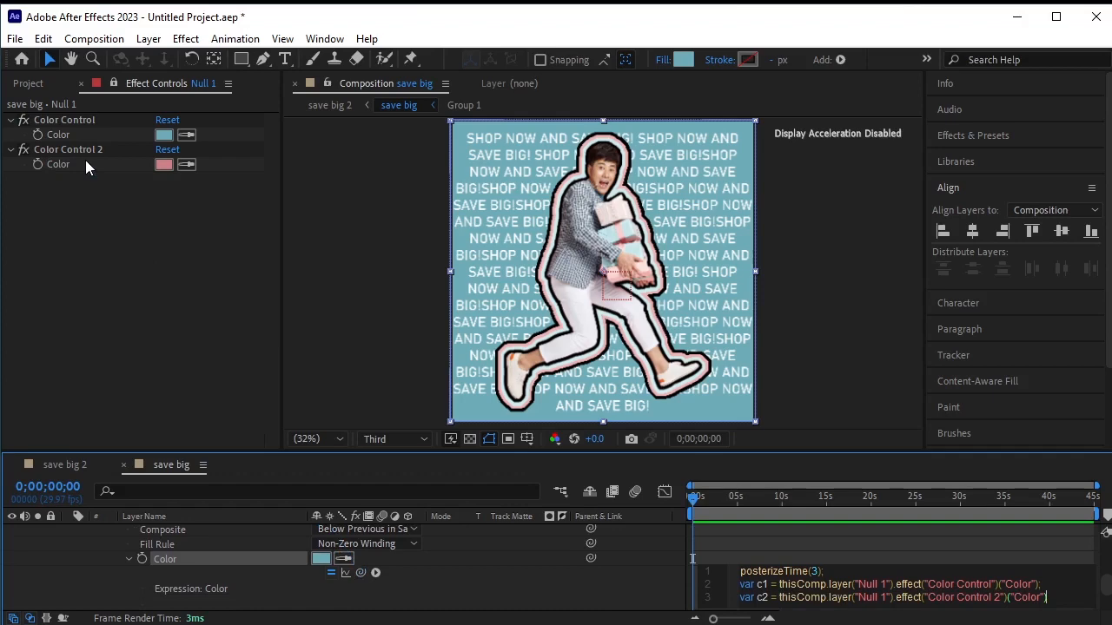
type(";")
key("Return")
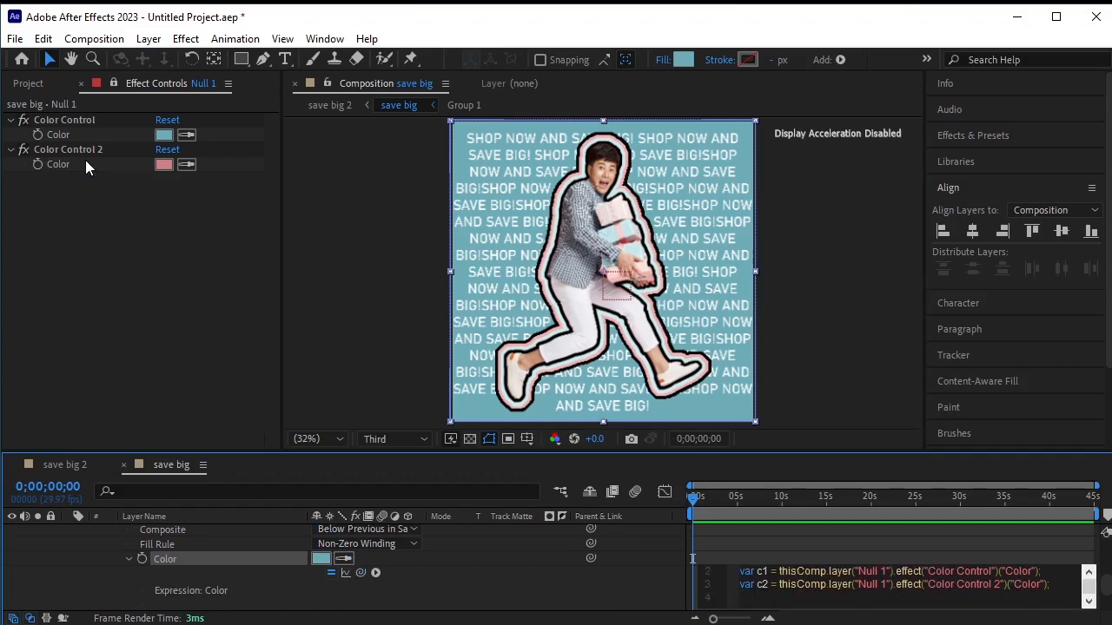
type("random(c1 , c2);")
left_click(633, 579)
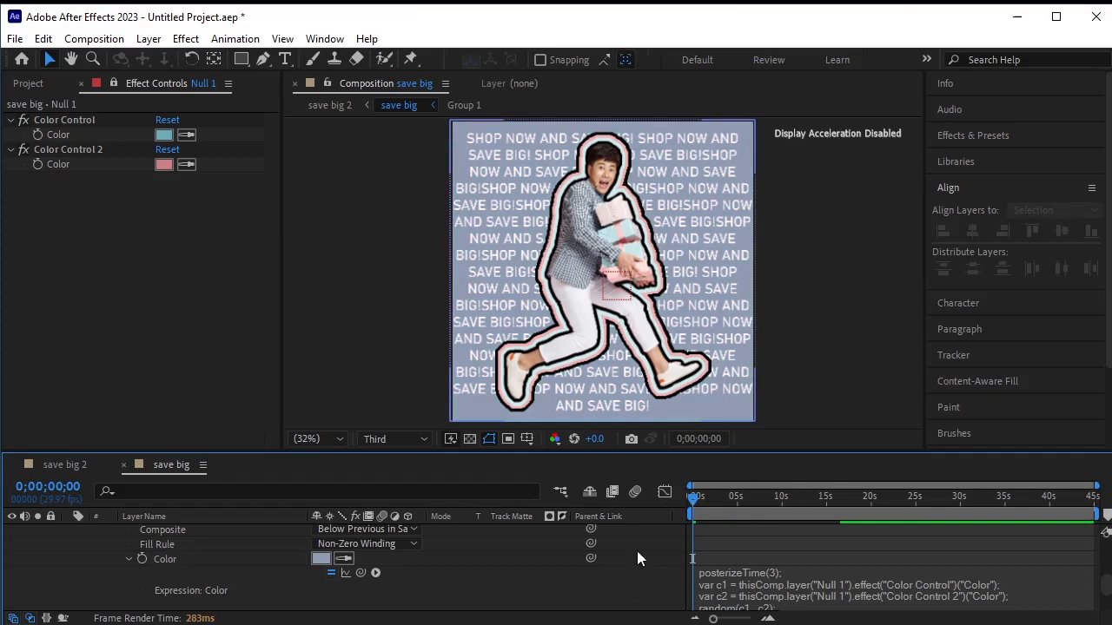
Preview the background's random color changes and collapse the rectangle shape layer's contents.
key("space")
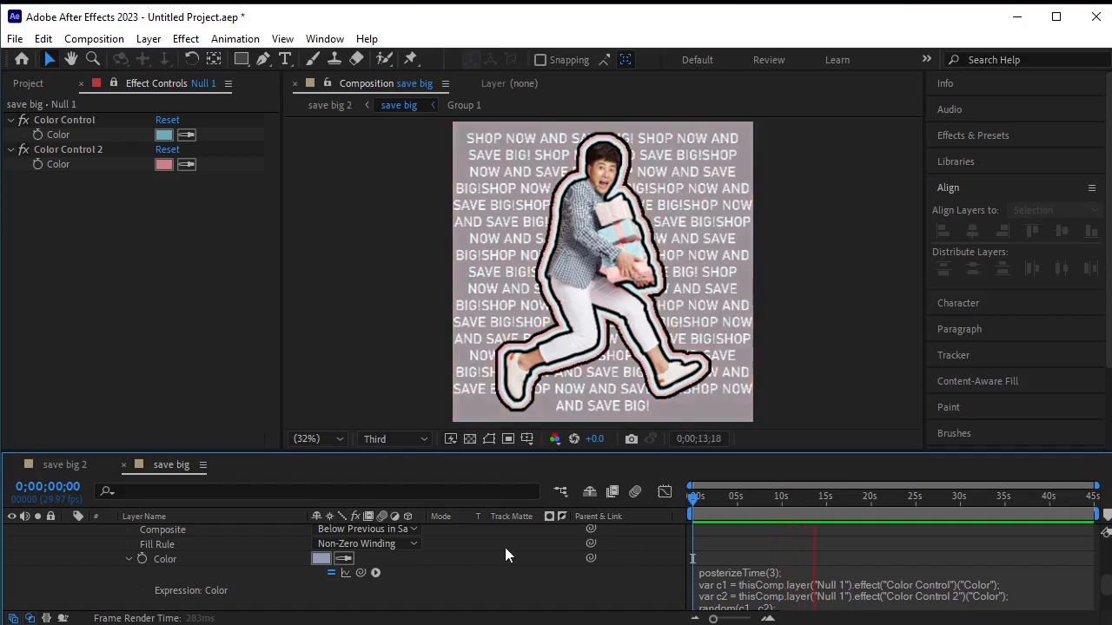
scroll(207, 564, "up", 2)
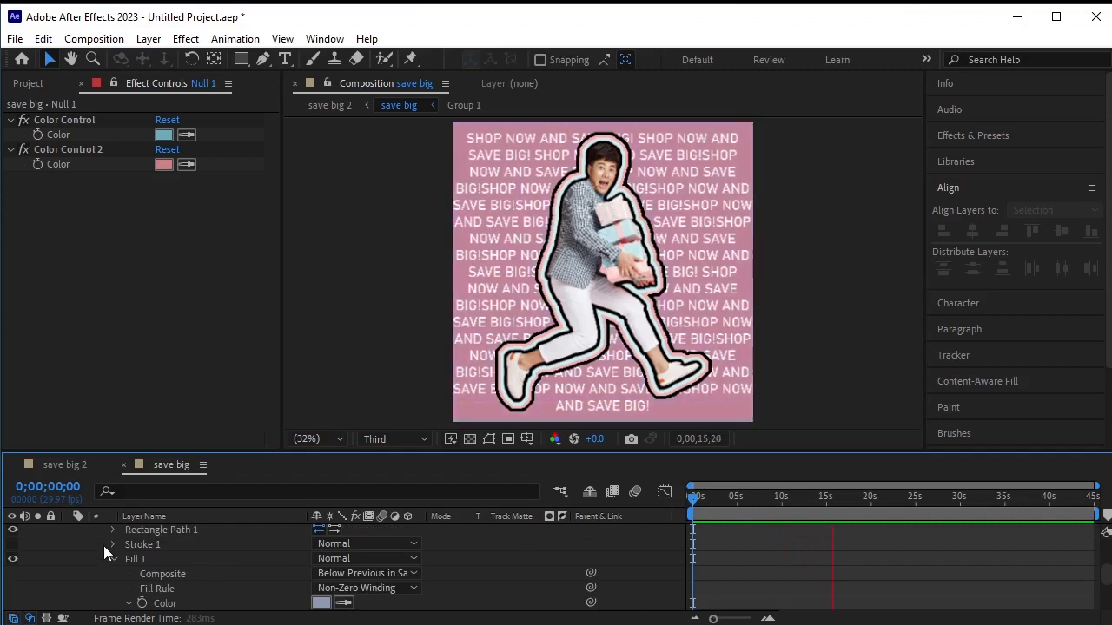
scroll(97, 543, "up", 2)
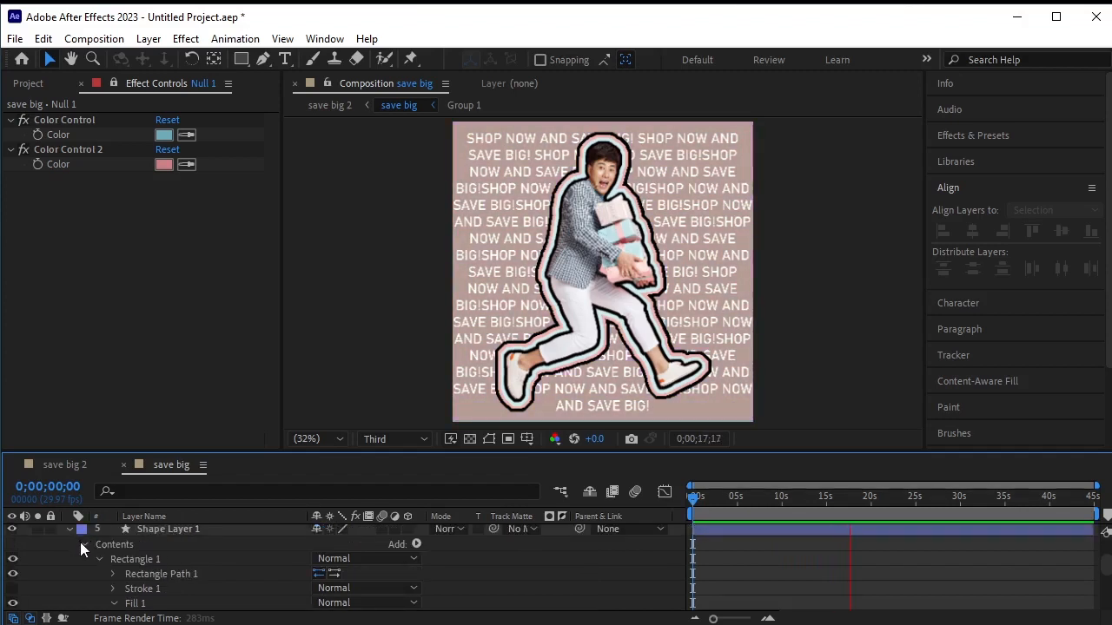
left_click(82, 544)
scroll(72, 535, "up", 2)
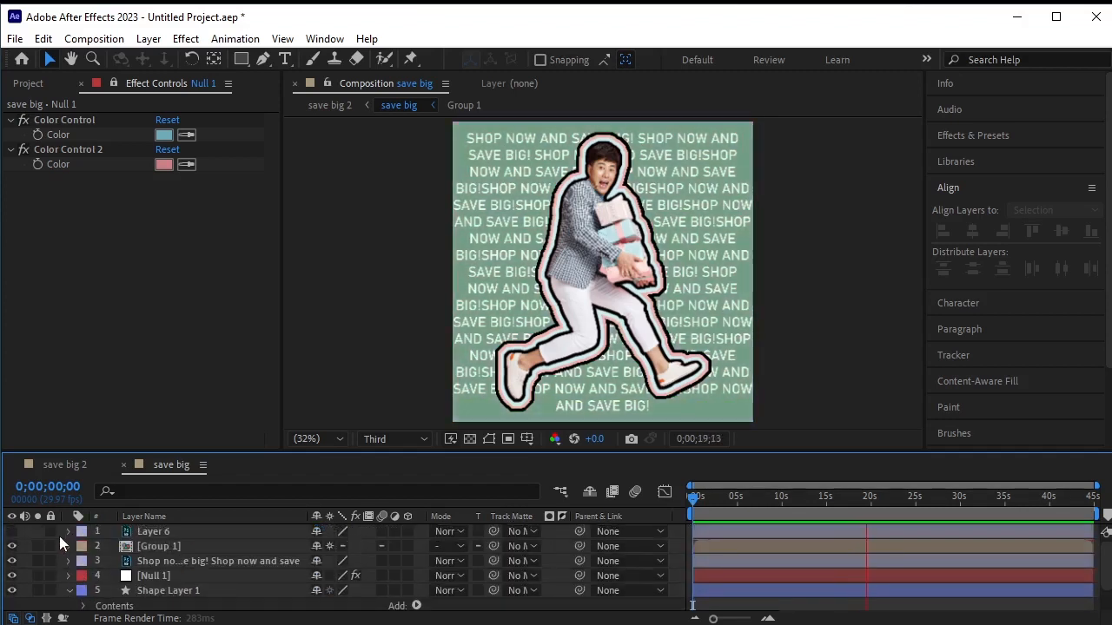